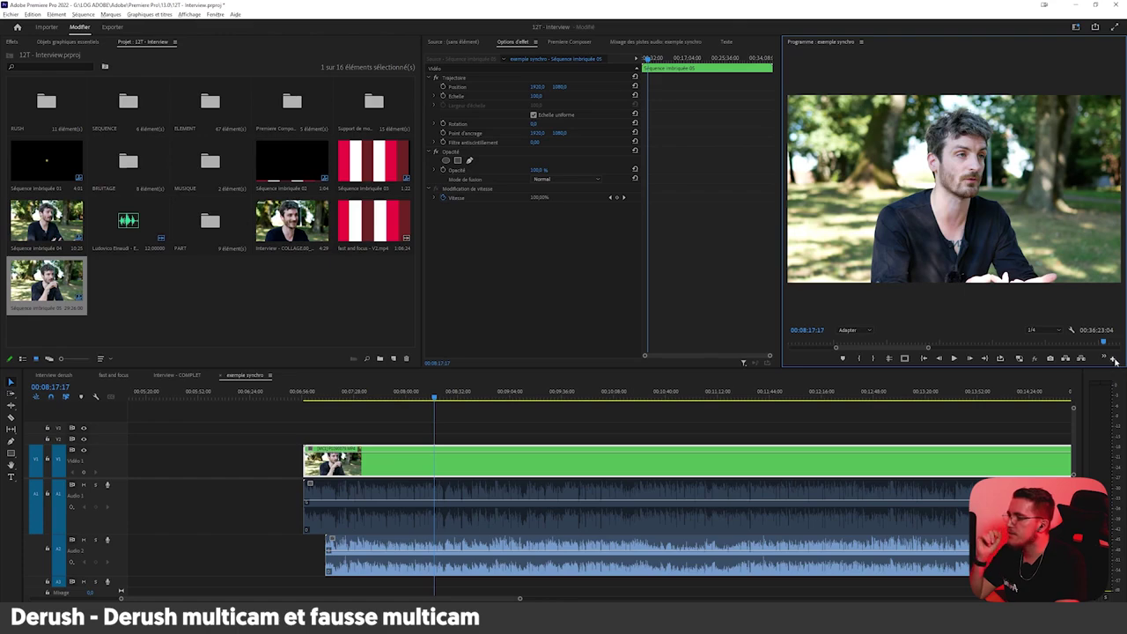
Add the multi-camera view toggle to the Program monitor's controls and turn on the multi-camera view
{"action": "left_click", "coordinate": [1113, 358]}
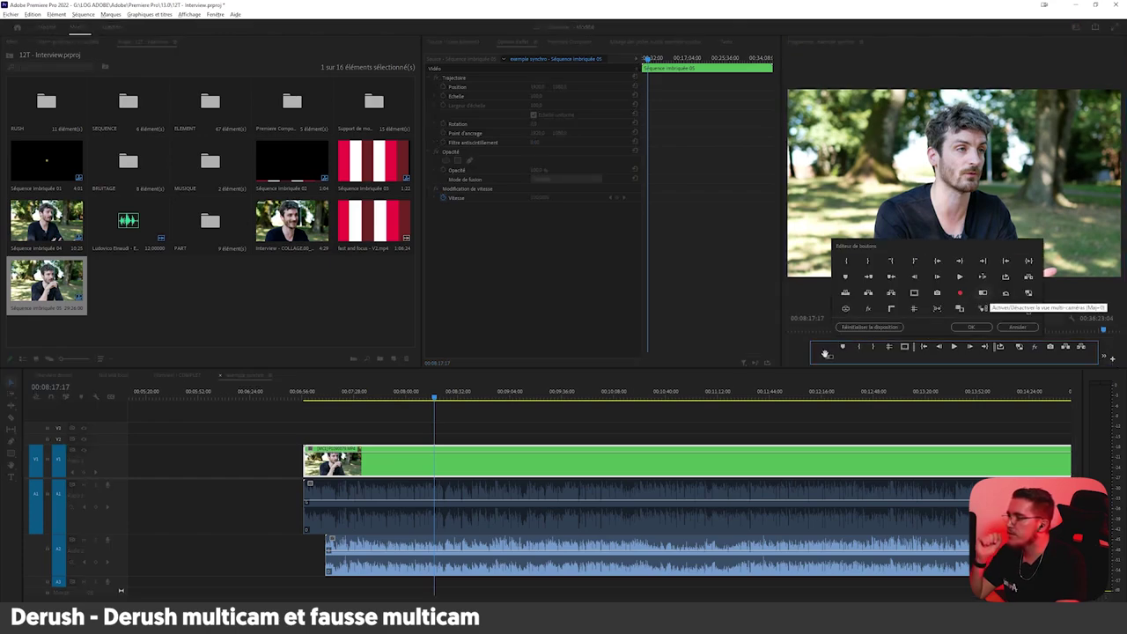
{"action": "left_click_drag", "start_coordinate": [826, 353], "coordinate": [831, 355]}
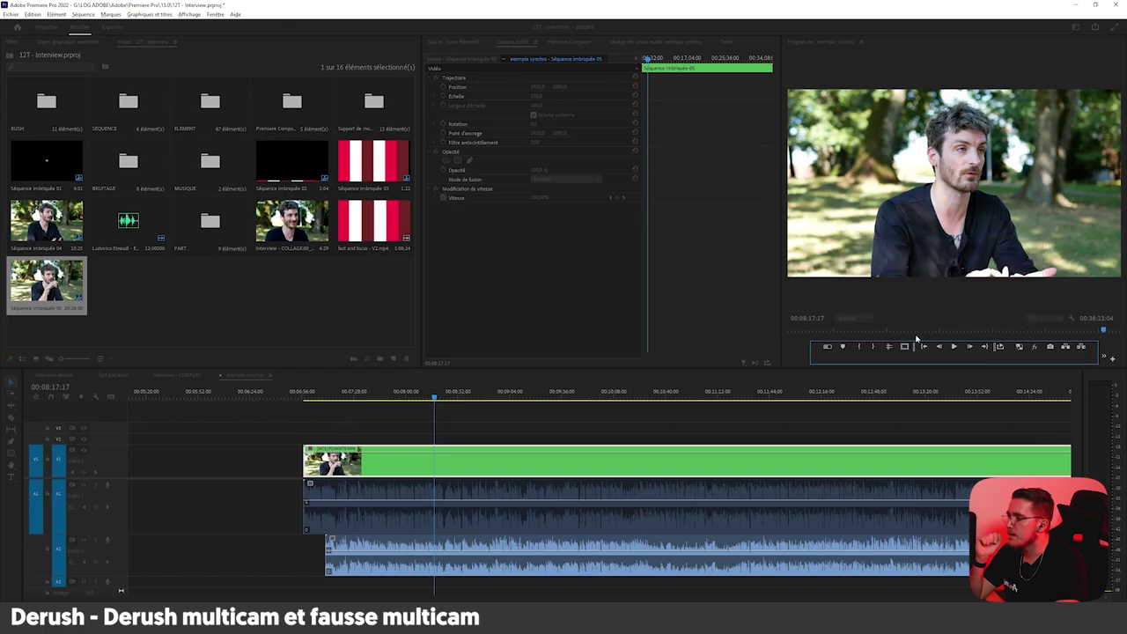
{"action": "left_click", "coordinate": [969, 328]}
{"action": "left_click", "coordinate": [828, 359]}
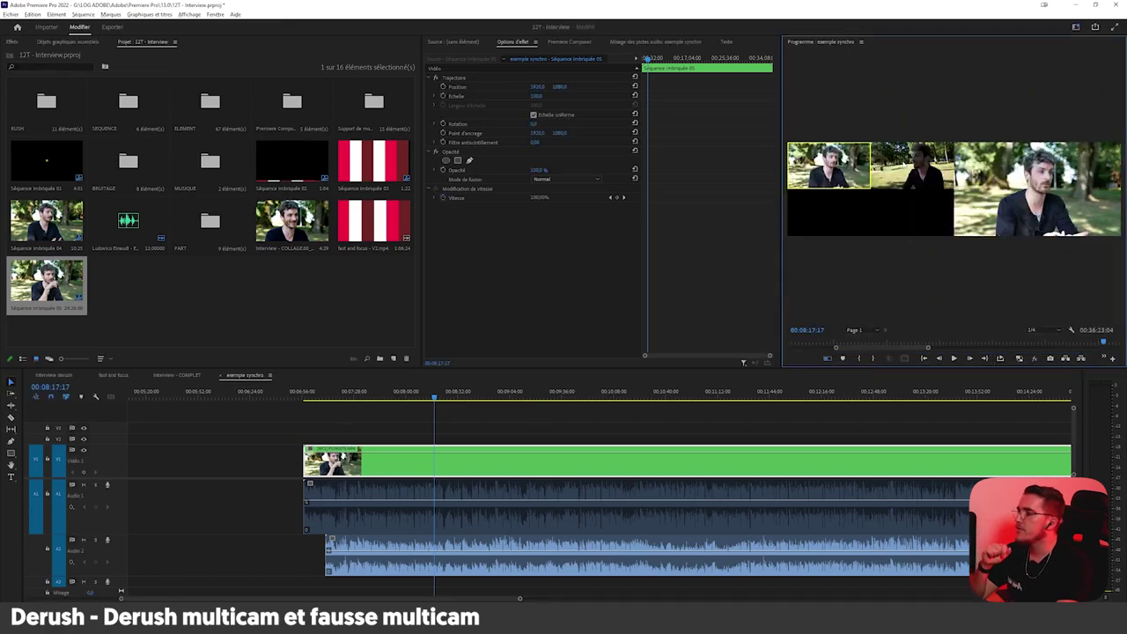
Play the nested multicam sequence from 00:08:17:17 and cut live to camera 2, back to camera 1, and again to camera 2
{"action": "left_click", "coordinate": [452, 441]}
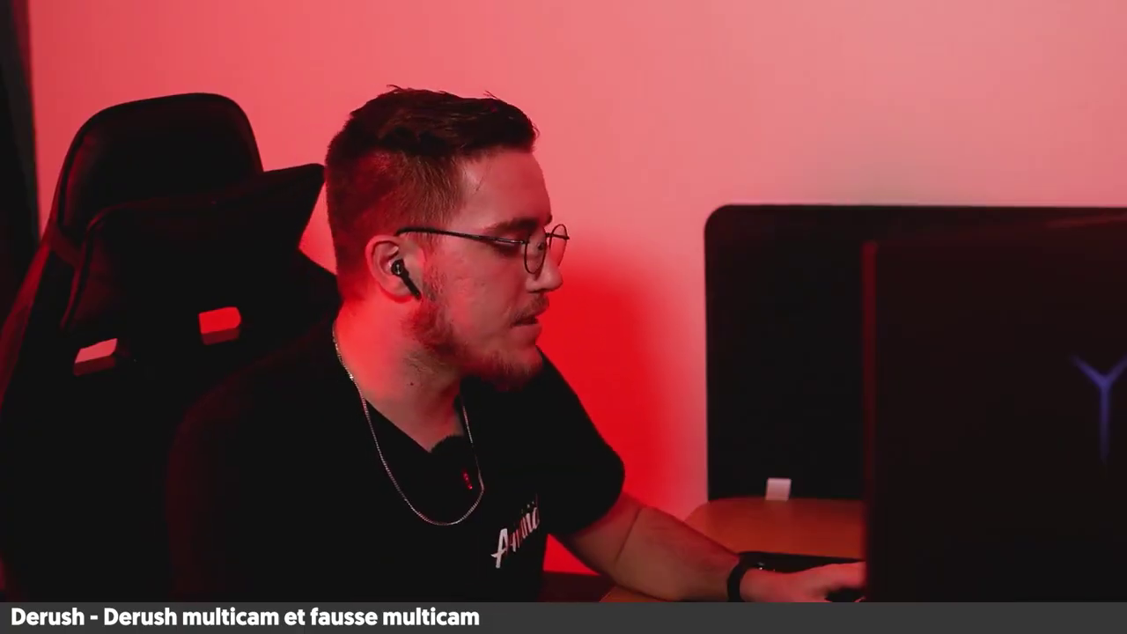
{"action": "key", "text": "space"}
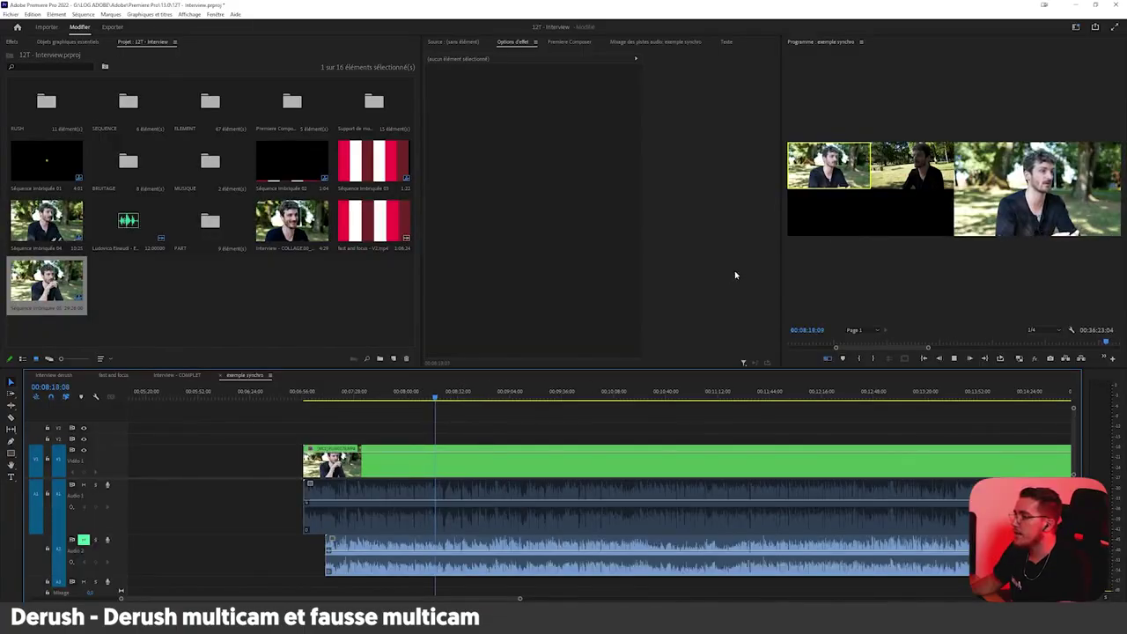
{"action": "left_click", "coordinate": [912, 165]}
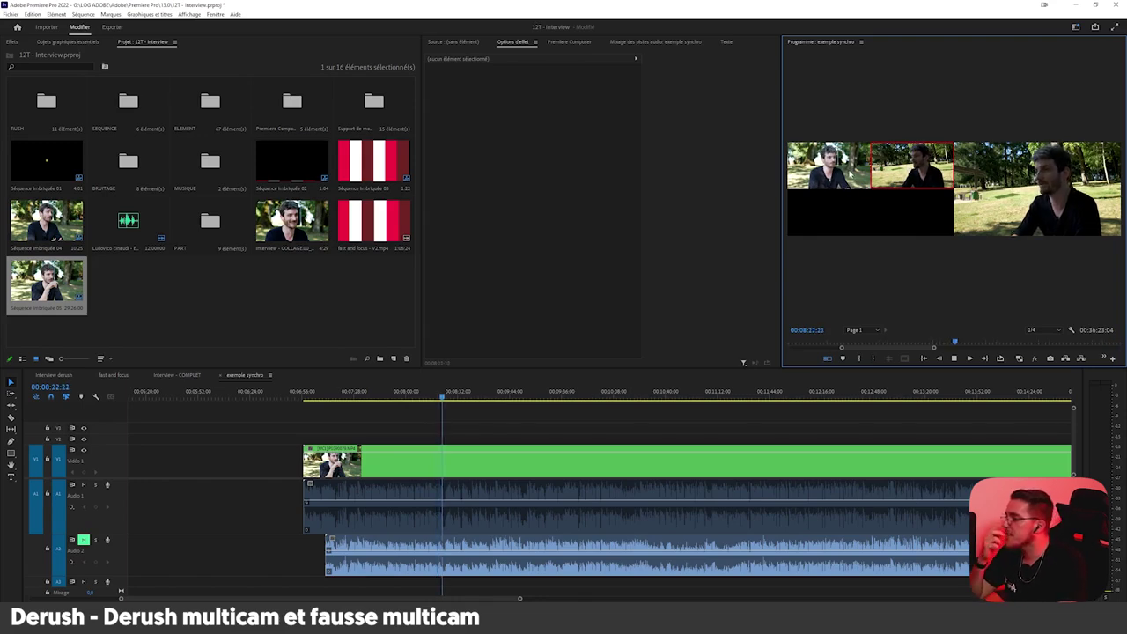
{"action": "left_click", "coordinate": [841, 161]}
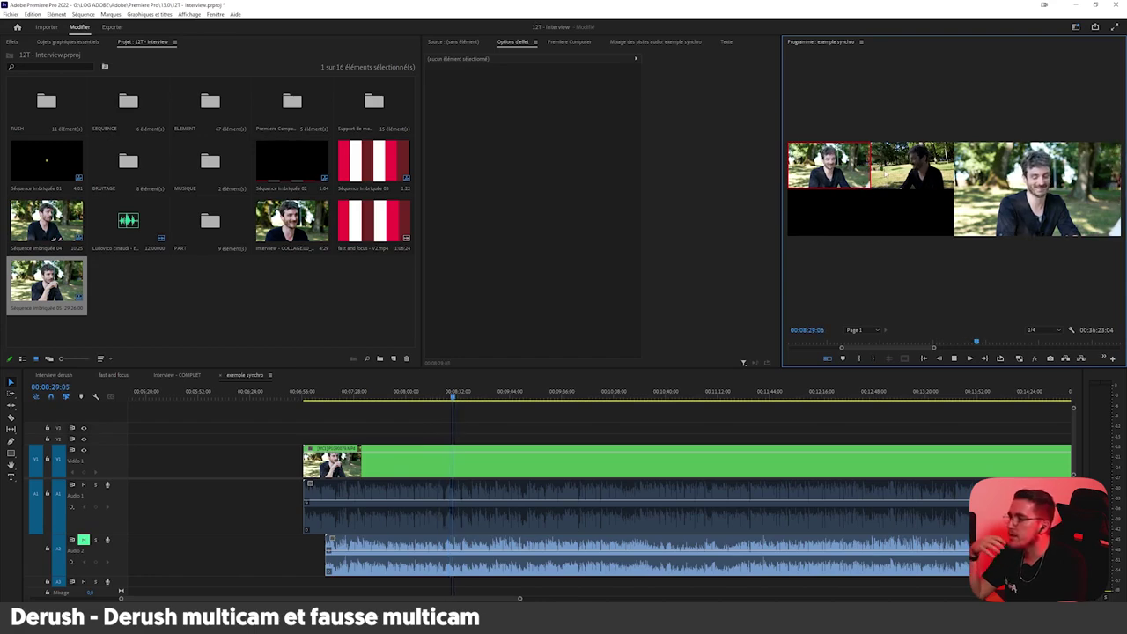
{"action": "key", "text": "2"}
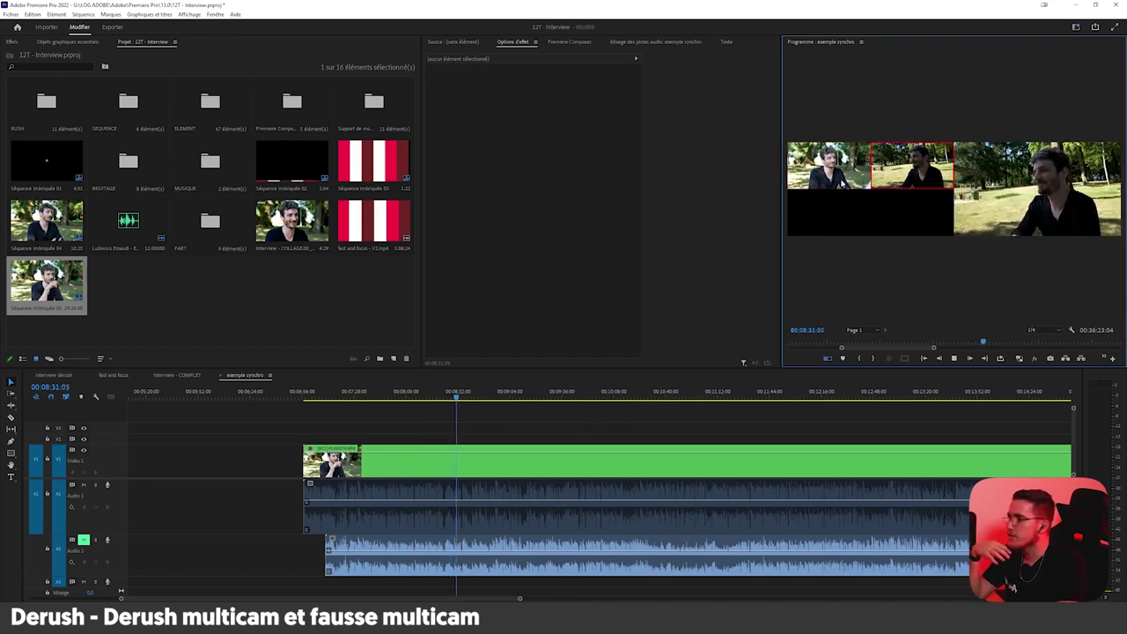
{"action": "key", "text": "space"}
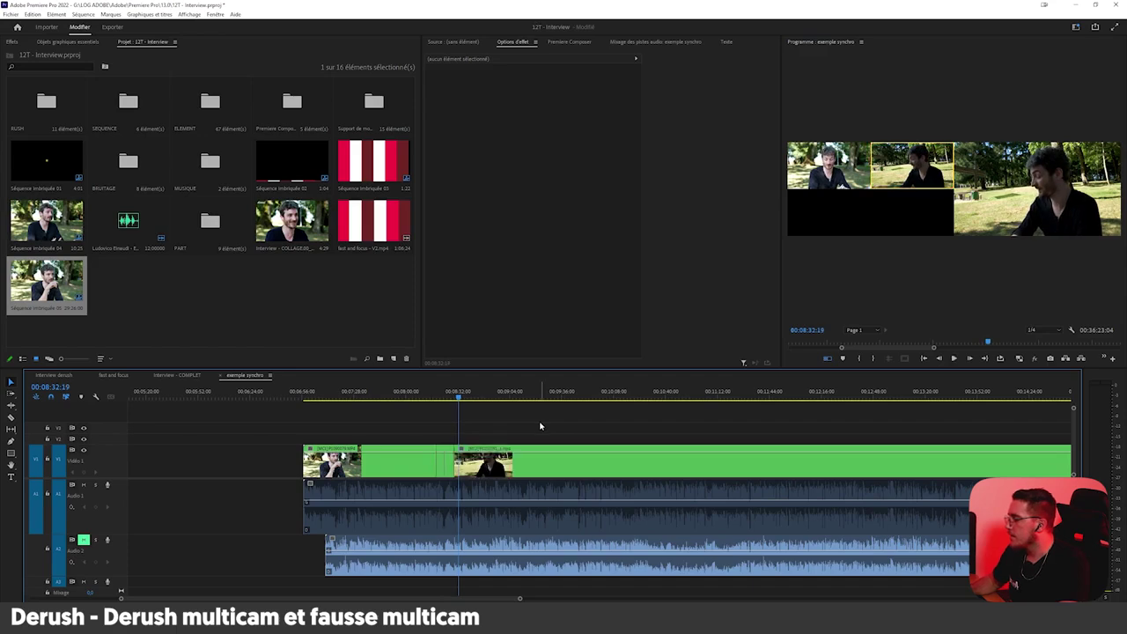
At 00:08:12:23, switch the multicam segment before the first cut to camera 2
{"action": "scroll", "coordinate": [445, 453], "scroll_direction": "up", "scroll_amount": 7}
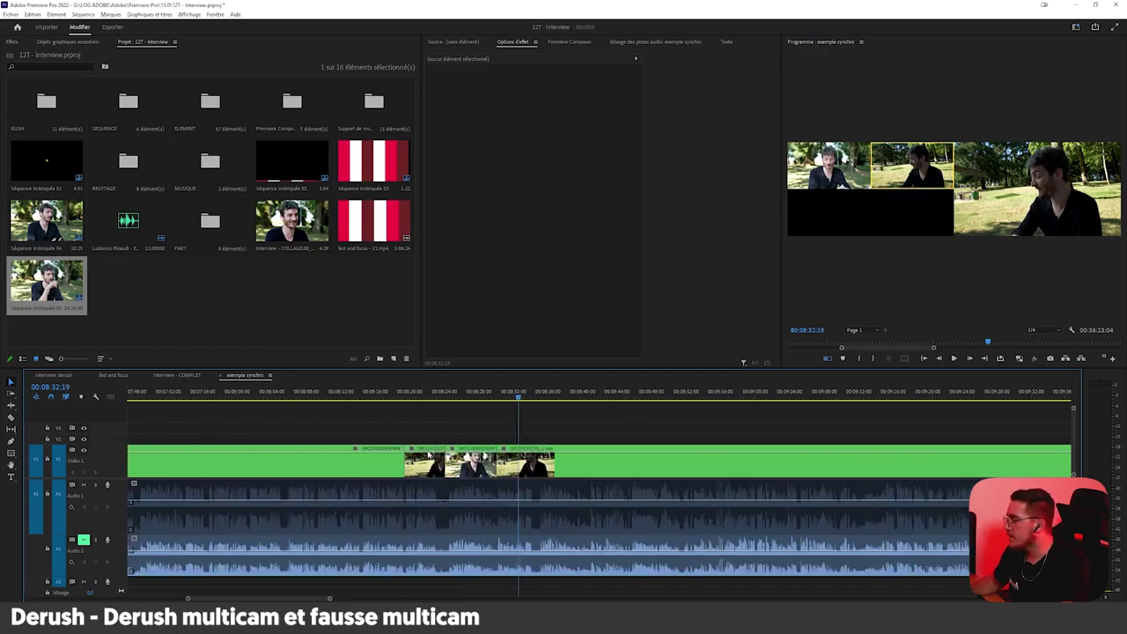
{"action": "left_click_drag", "start_coordinate": [412, 397], "coordinate": [347, 414]}
{"action": "left_click", "coordinate": [357, 473]}
{"action": "left_click", "coordinate": [894, 180]}
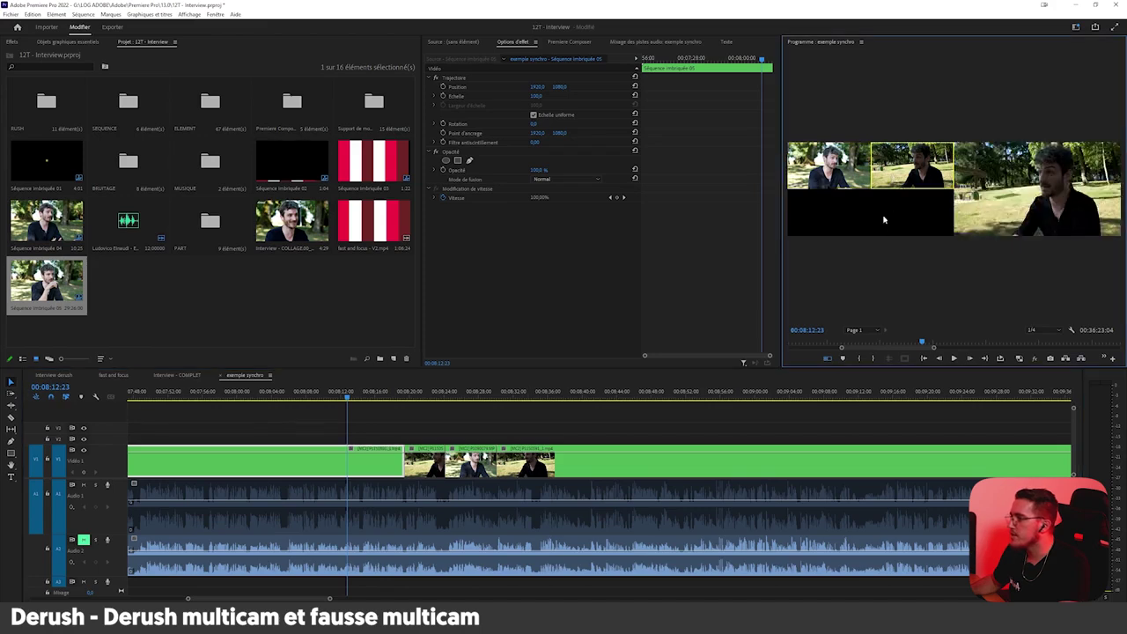
{"action": "left_click", "coordinate": [394, 436]}
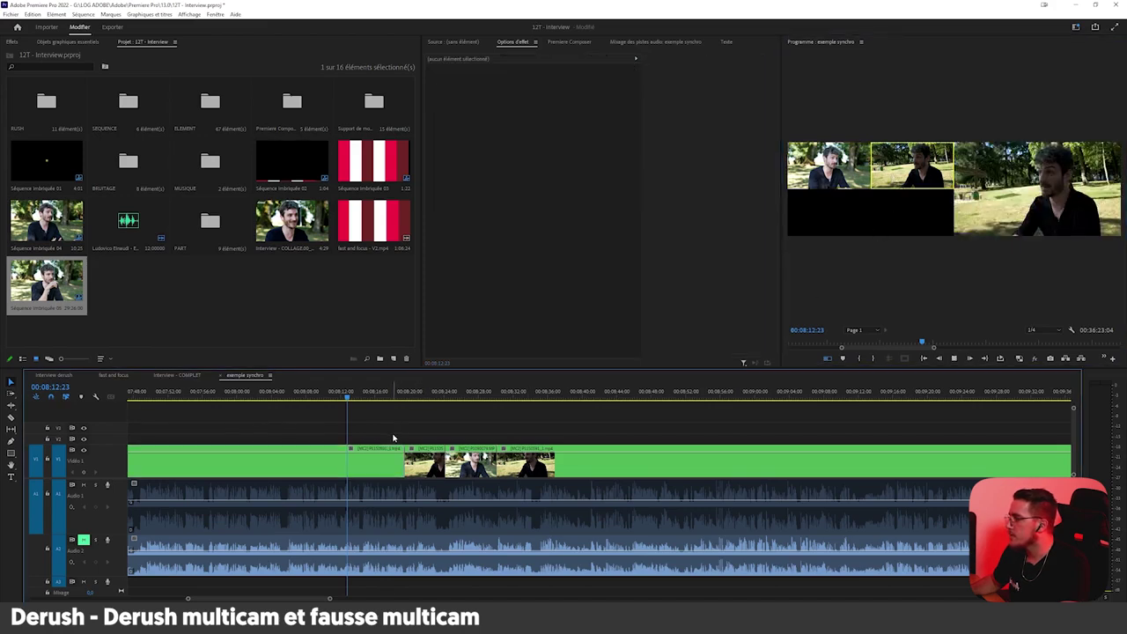
Play on from 00:08:12:23 and cut live to camera 1, then back to camera 2
{"action": "key", "text": "space"}
{"action": "left_click", "coordinate": [828, 167]}
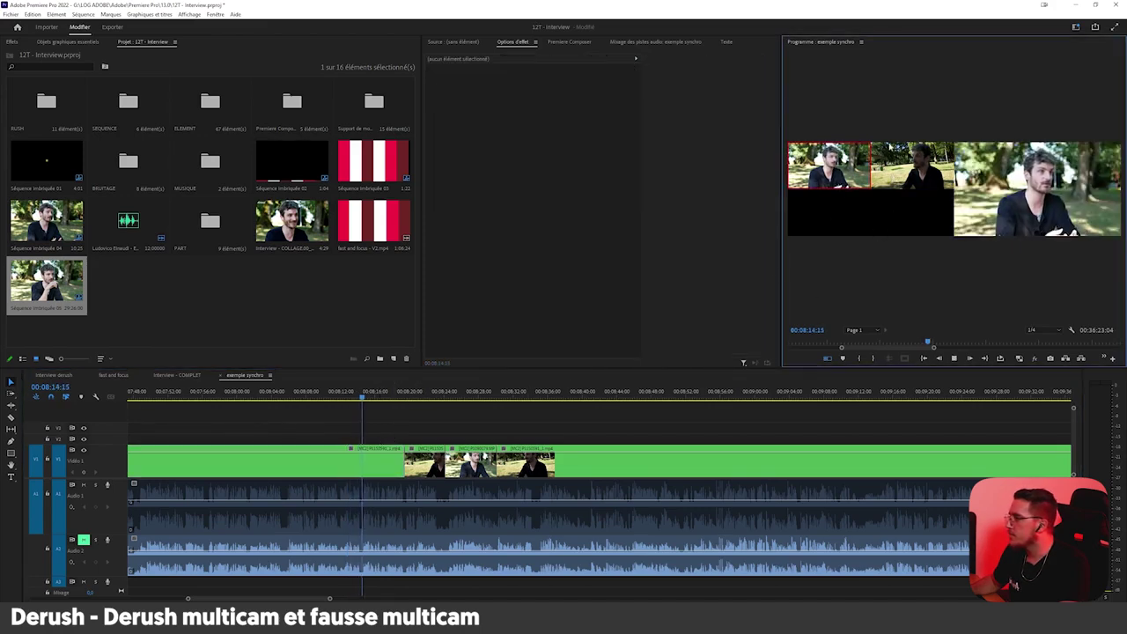
{"action": "left_click", "coordinate": [912, 167]}
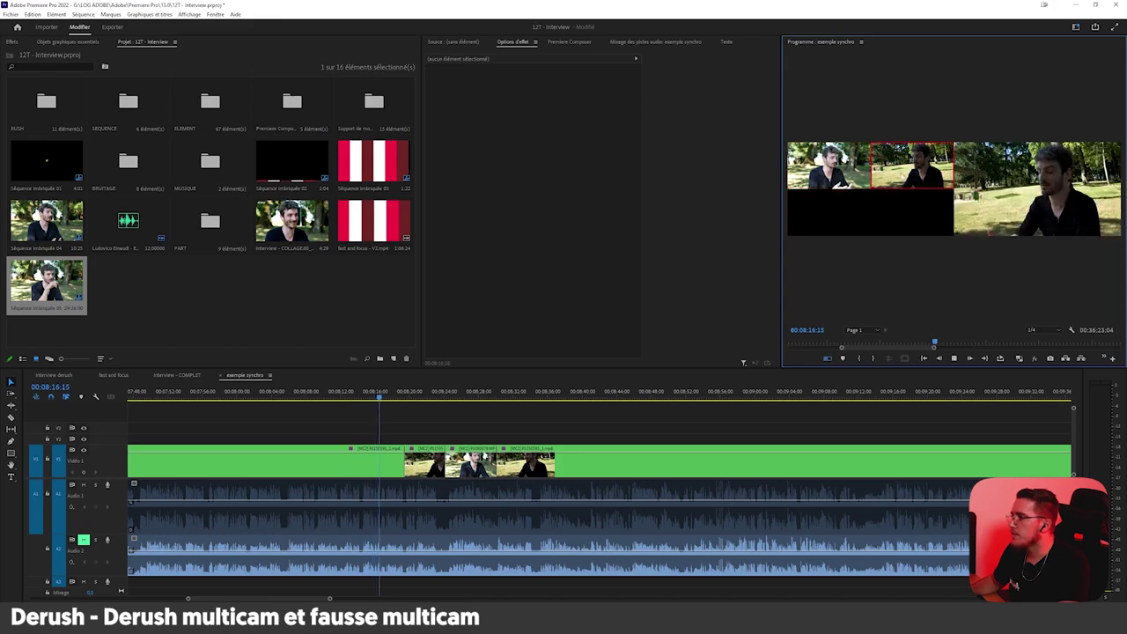
{"action": "key", "text": "space"}
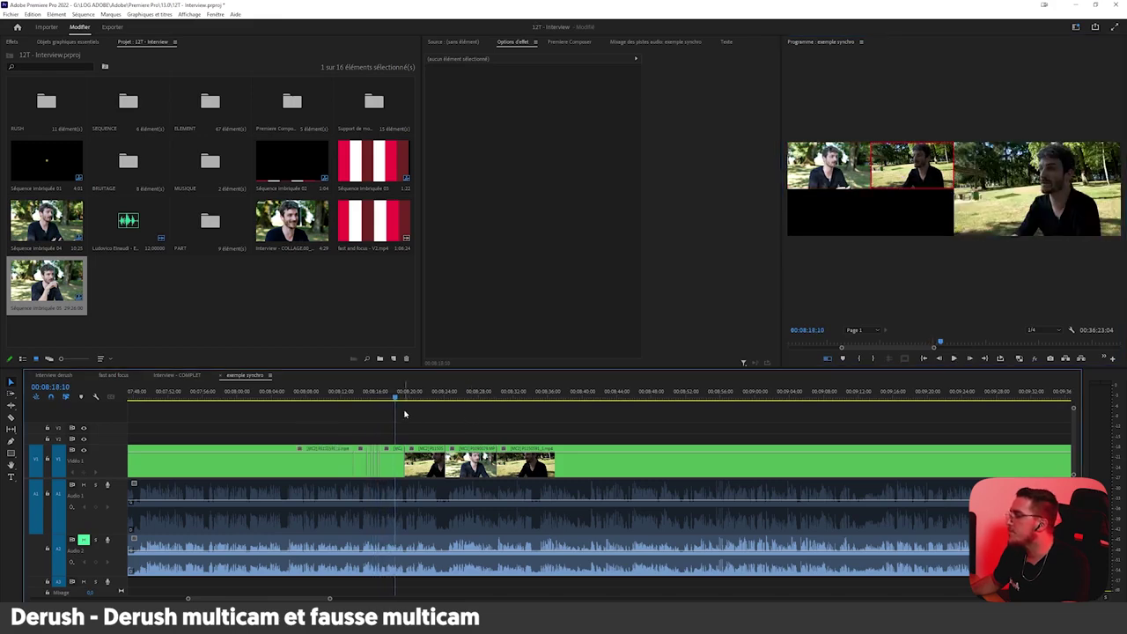
Play back the newly cut multicam section to review its camera changes
{"action": "left_click_drag", "start_coordinate": [360, 402], "coordinate": [365, 402]}
{"action": "key", "text": "space"}
{"action": "key", "text": "space"}
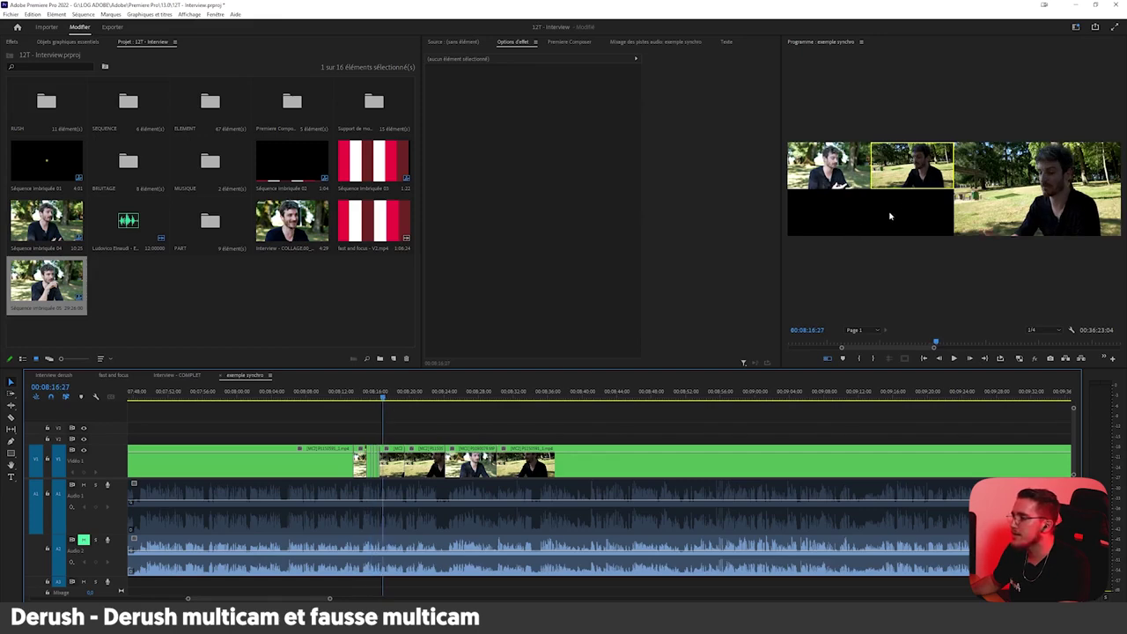
{"action": "scroll", "coordinate": [512, 429], "scroll_direction": "down", "scroll_amount": 8}
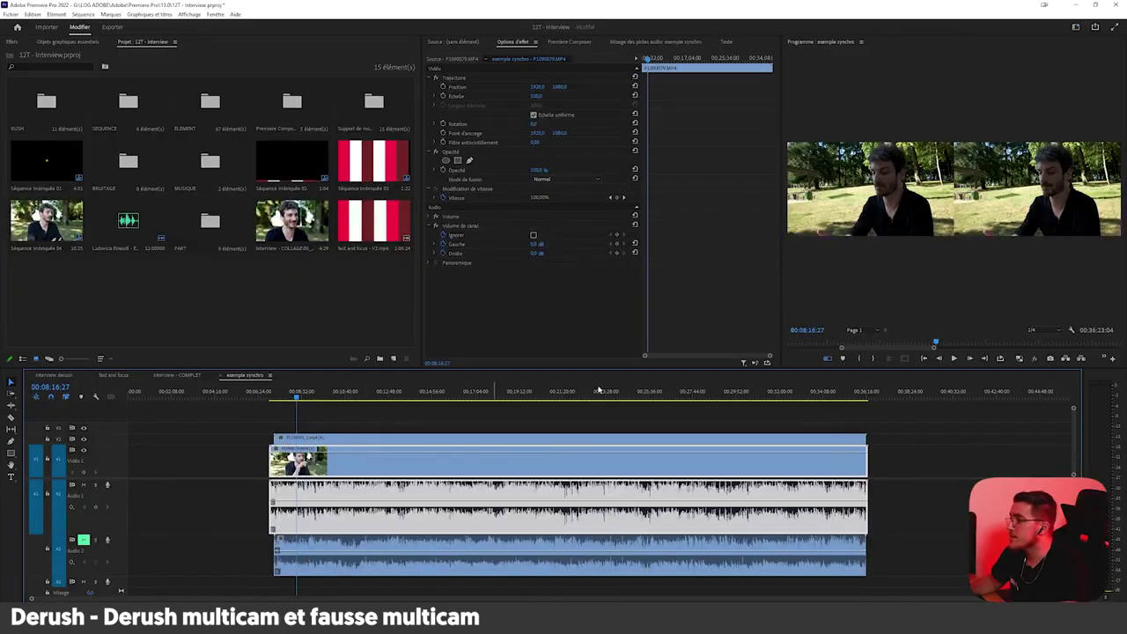
With the multi-camera view off, scale the side-angle clip on V2 to about 130% and reframe it on the speaker
{"action": "left_click", "coordinate": [828, 358]}
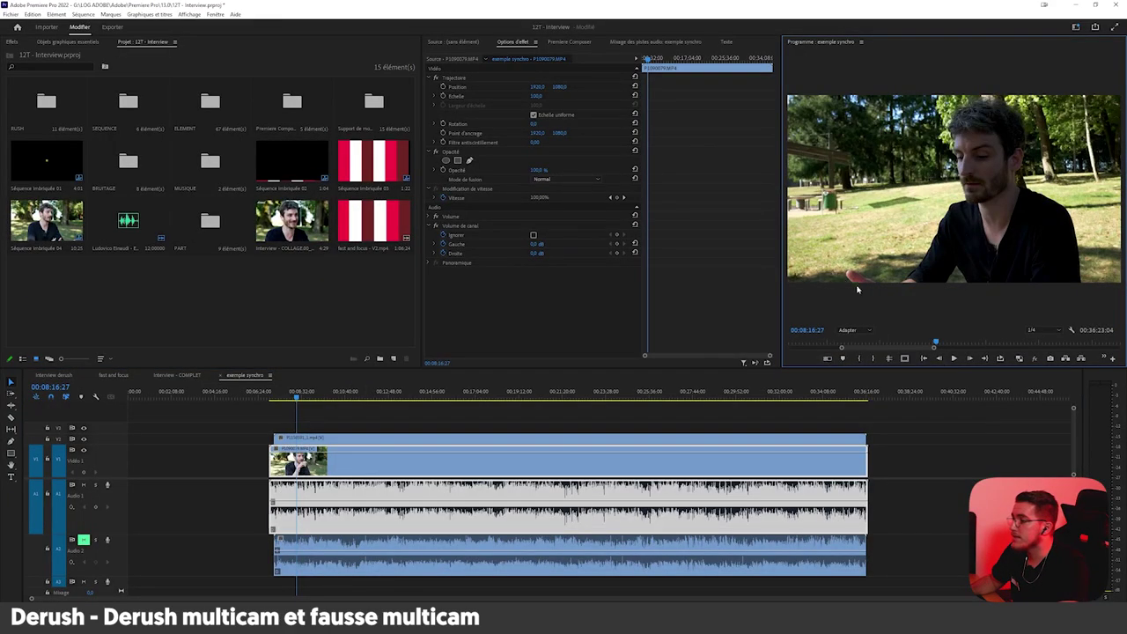
{"action": "left_click", "coordinate": [241, 448]}
{"action": "scroll", "coordinate": [240, 448], "scroll_direction": "up", "scroll_amount": 3}
{"action": "left_click", "coordinate": [366, 441]}
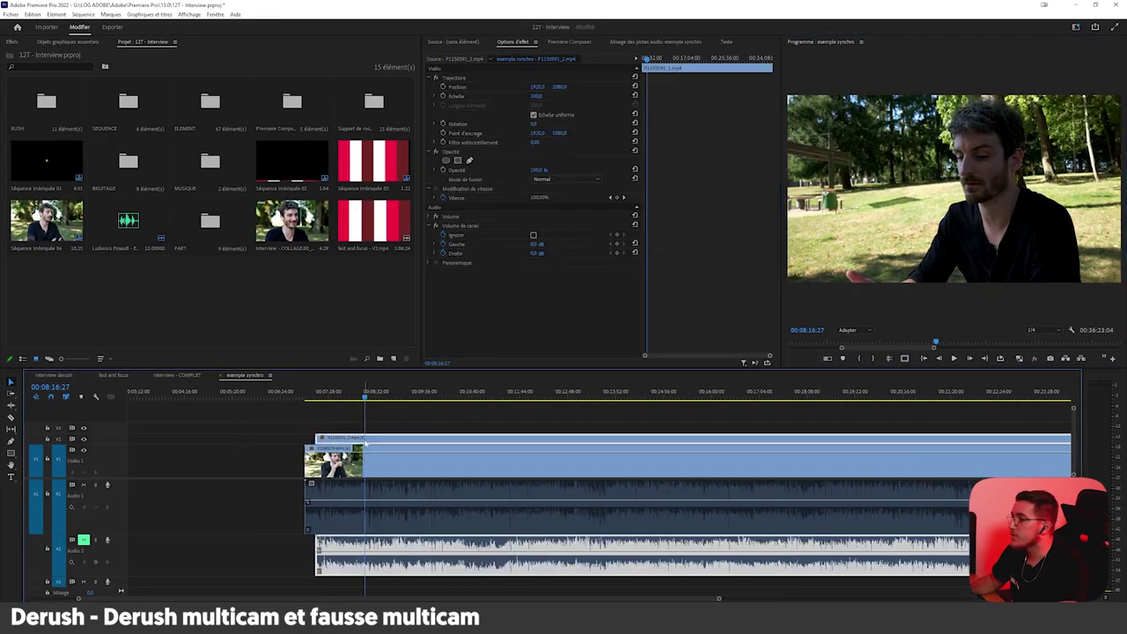
{"action": "left_click", "coordinate": [503, 81]}
{"action": "left_click_drag", "start_coordinate": [533, 100], "coordinate": [559, 99]}
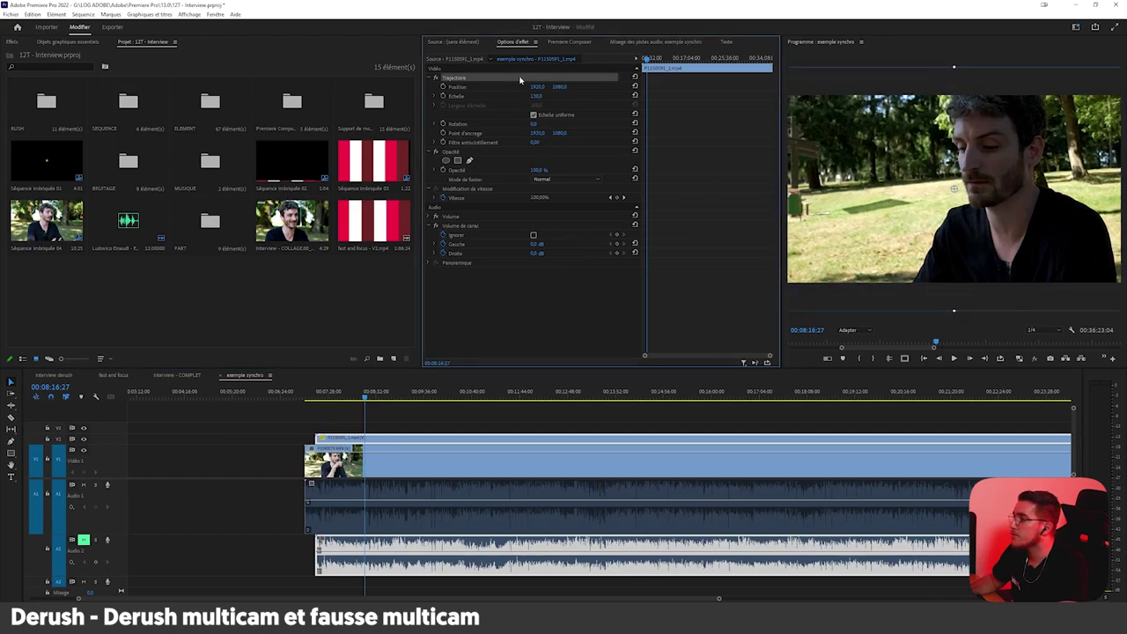
{"action": "left_click_drag", "start_coordinate": [879, 142], "coordinate": [897, 170]}
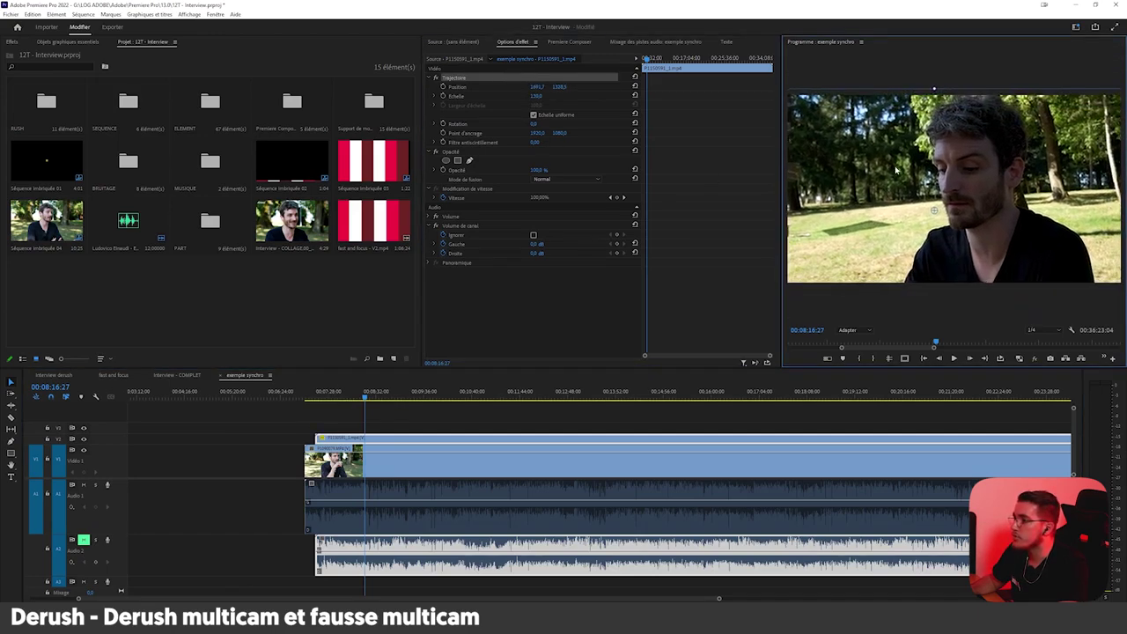
Duplicate the reframed side-angle clip onto V3 and reset the copy's scale and position
{"action": "left_click_drag", "start_coordinate": [352, 443], "coordinate": [353, 429]}
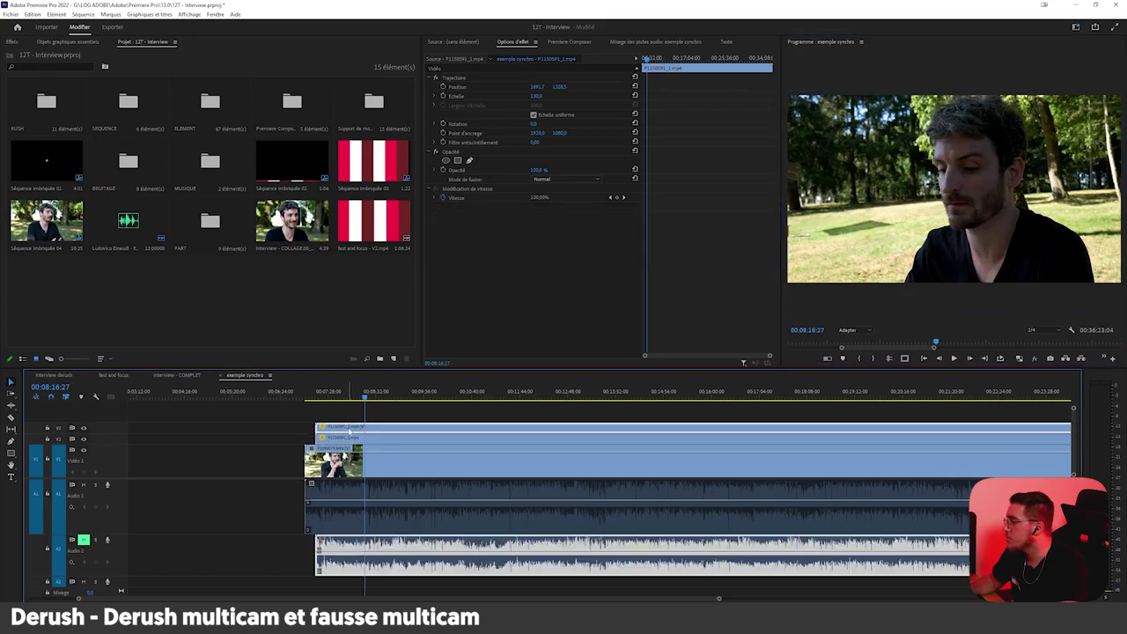
{"action": "left_click", "coordinate": [635, 95]}
{"action": "left_click", "coordinate": [636, 87]}
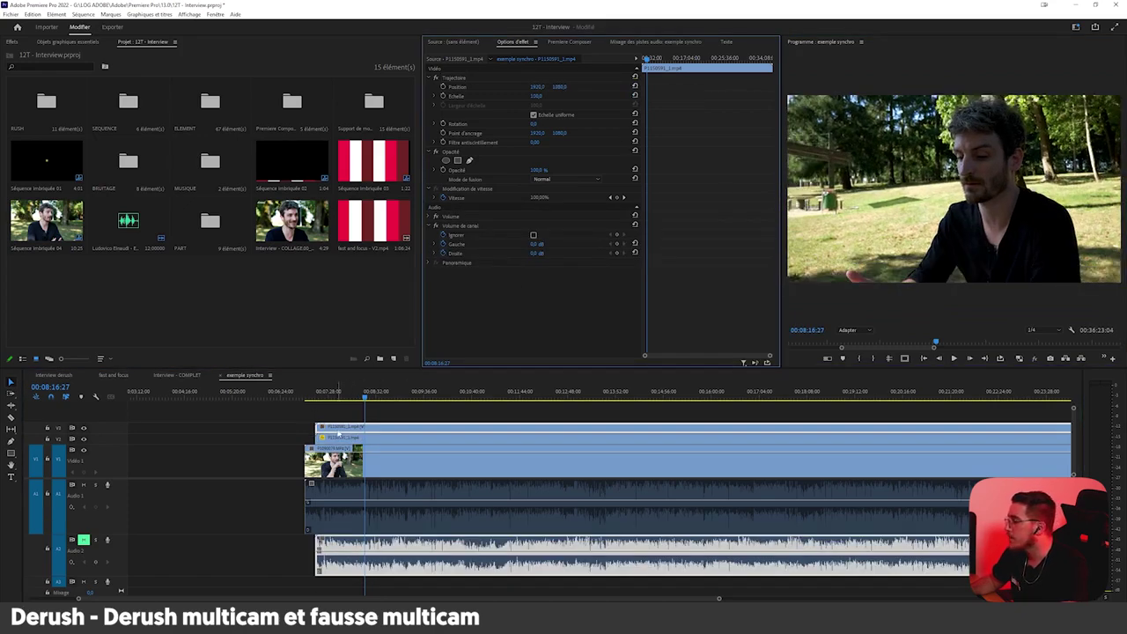
Disable and re-enable the side-angle copy on V3 to compare the wide and tight framings
{"action": "left_click", "coordinate": [312, 419]}
{"action": "left_click", "coordinate": [325, 430]}
{"action": "key", "text": "shift+e"}
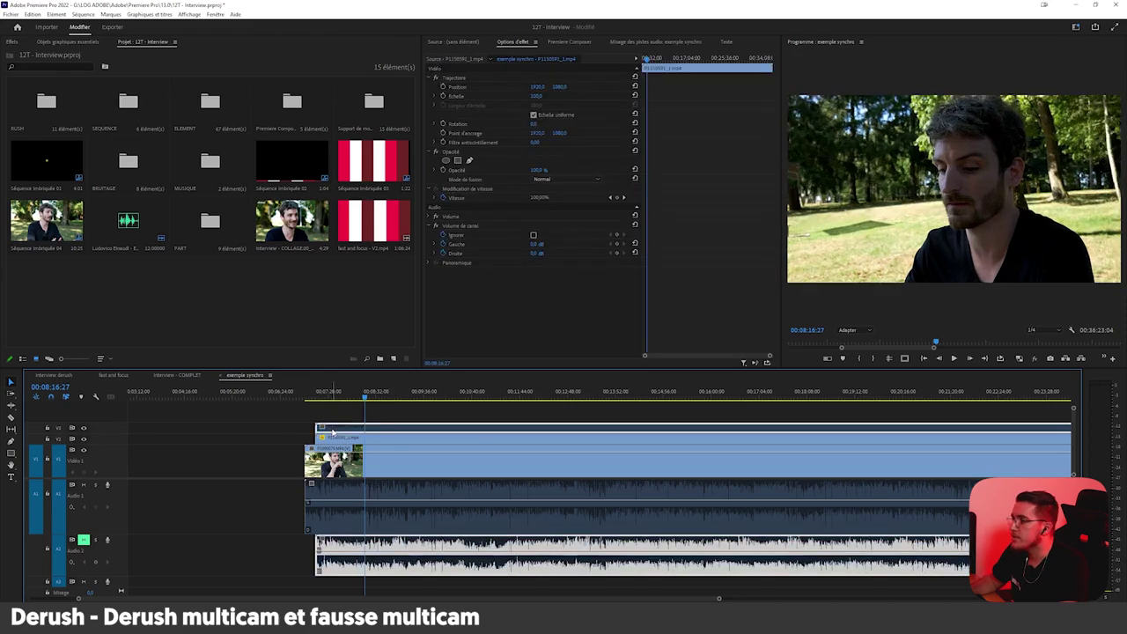
{"action": "key", "text": "shift+e"}
Move both side-angle clips up to V3 and V4, and duplicate the front camera clip from V1 onto V2
{"action": "left_click_drag", "start_coordinate": [296, 427], "coordinate": [315, 438]}
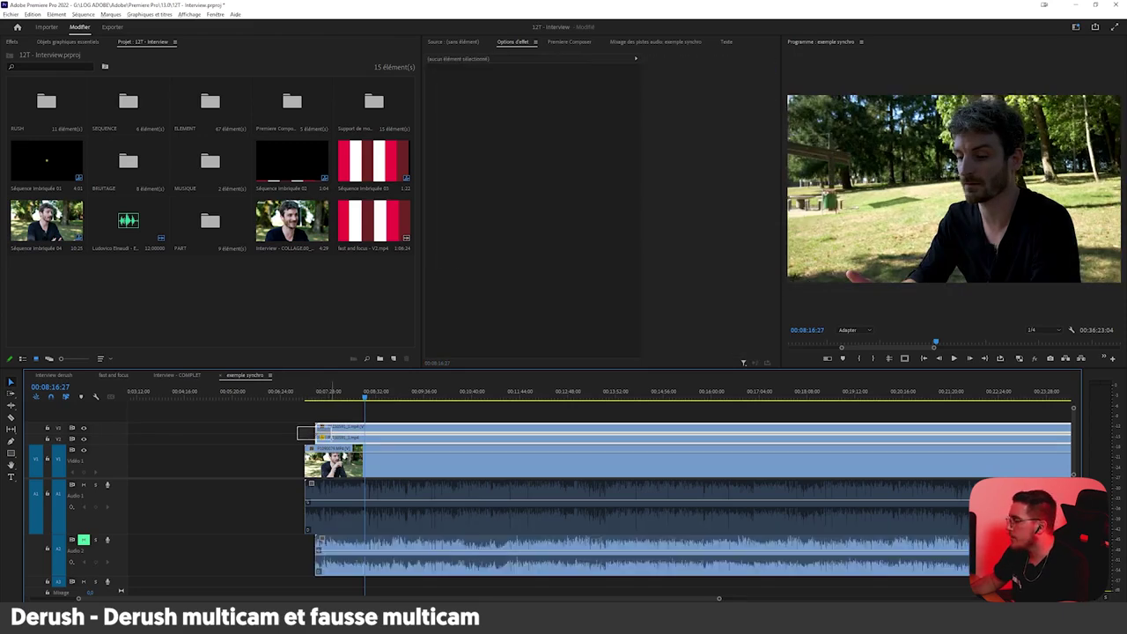
{"action": "left_click", "coordinate": [296, 426]}
{"action": "left_click_drag", "start_coordinate": [296, 426], "coordinate": [332, 441]}
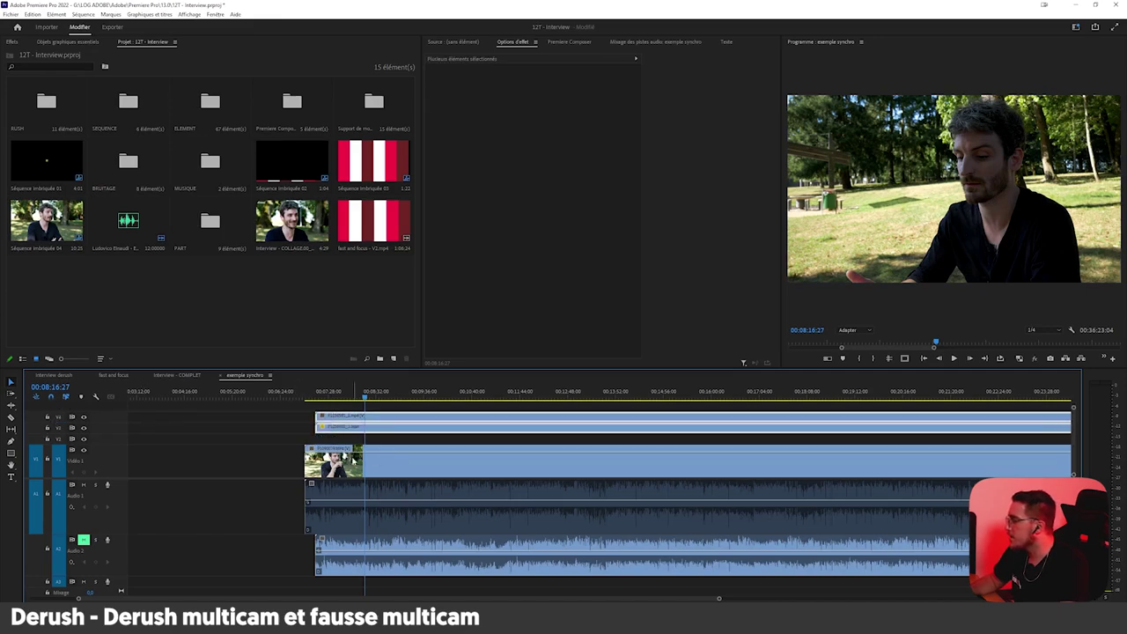
{"action": "left_click", "coordinate": [354, 459]}
{"action": "left_click_drag", "start_coordinate": [333, 473], "coordinate": [335, 443]}
At 00:07:36:04, with the V3 and V4 clips disabled, scale the V2 front camera copy to about 136% and reframe it on the speaker
{"action": "left_click_drag", "start_coordinate": [337, 393], "coordinate": [335, 393]}
{"action": "left_click", "coordinate": [374, 429]}
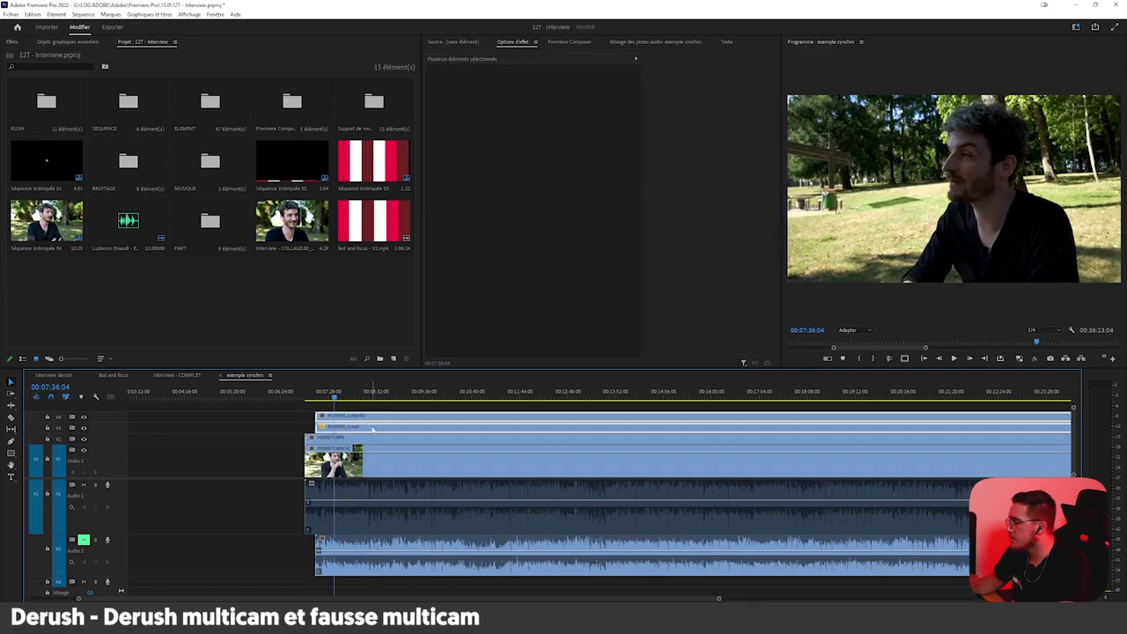
{"action": "left_click", "coordinate": [387, 417]}
{"action": "left_click", "coordinate": [507, 85]}
{"action": "left_click_drag", "start_coordinate": [539, 96], "coordinate": [542, 95]}
{"action": "left_click_drag", "start_coordinate": [990, 183], "coordinate": [984, 198]}
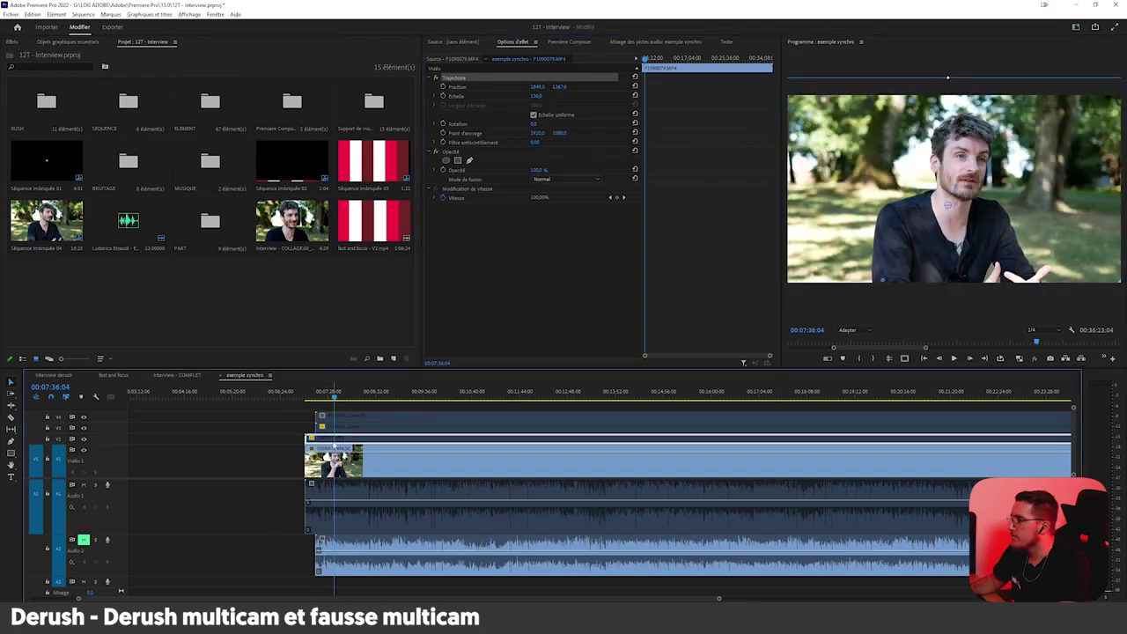
Toggle the V2 front camera copy off and on repeatedly to compare its tight framing with the wide shot on V1
{"action": "key", "text": "shift+e"}
{"action": "key", "text": "shift+e"}
{"action": "key", "text": "shift+e"}
{"action": "key", "text": "shift+e"}
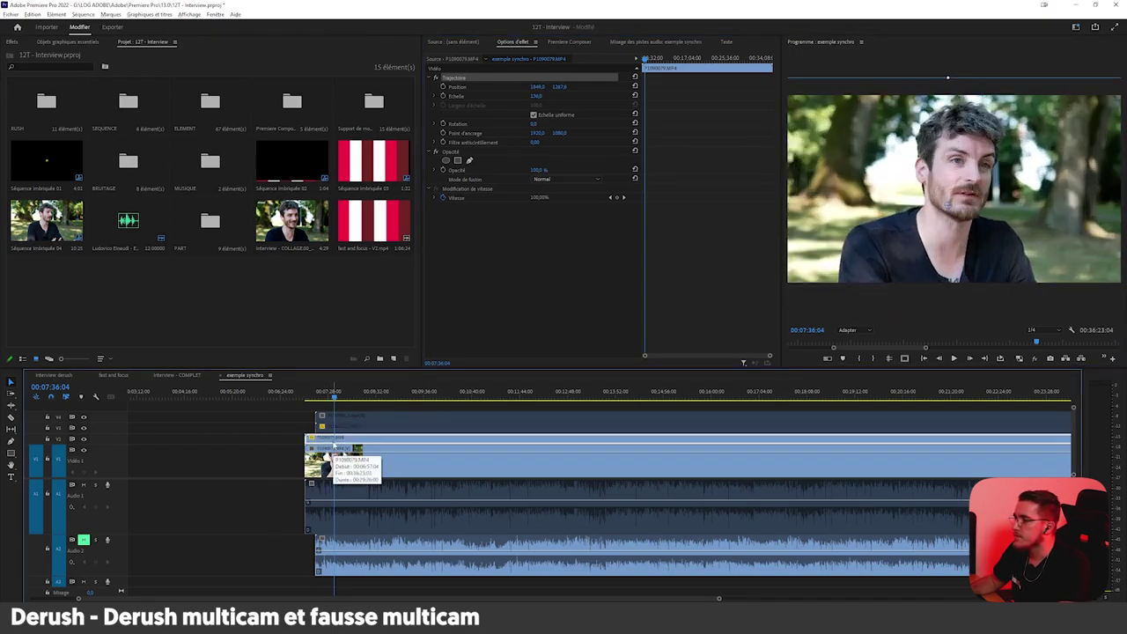
{"action": "key", "text": "shift+e"}
{"action": "key", "text": "shift+e"}
{"action": "key", "text": "shift+e"}
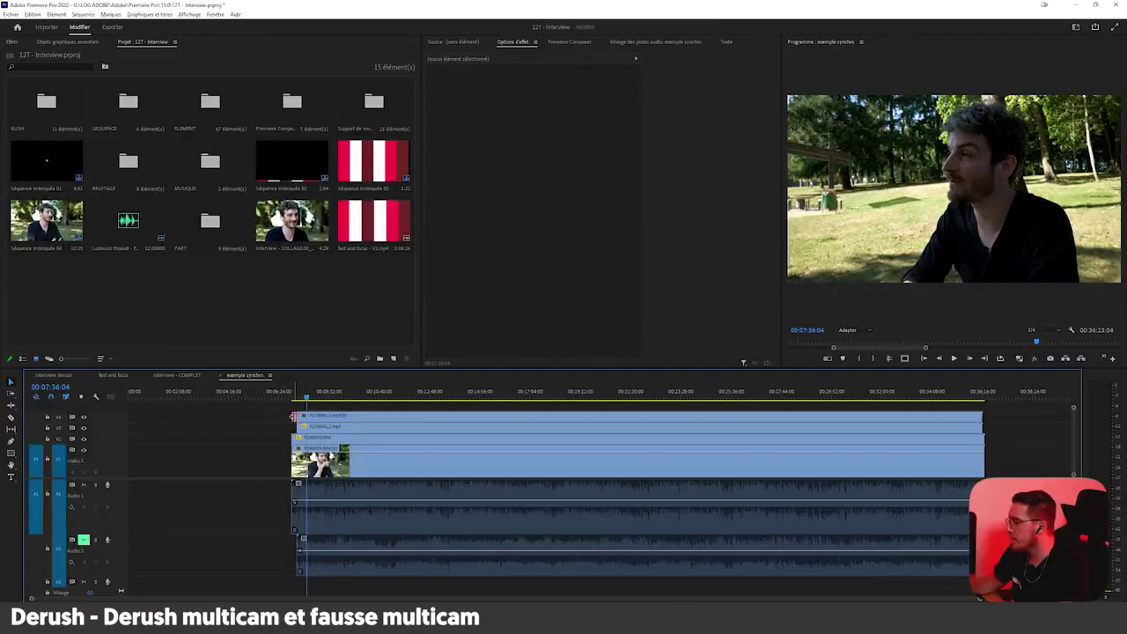
Examine the stacked framings by disabling the upper clips one after another, then re-enable them
{"action": "left_click", "coordinate": [329, 419]}
{"action": "key", "text": "shift+e"}
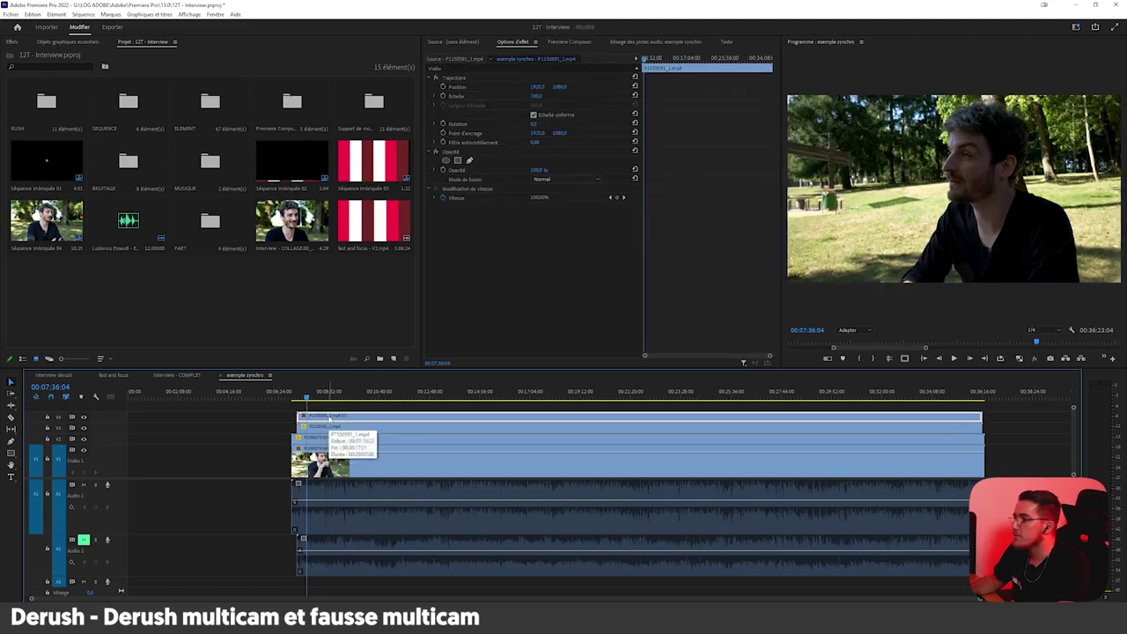
{"action": "left_click", "coordinate": [315, 427], "text": "shift"}
{"action": "key", "text": "shift+e"}
{"action": "left_click", "coordinate": [302, 438]}
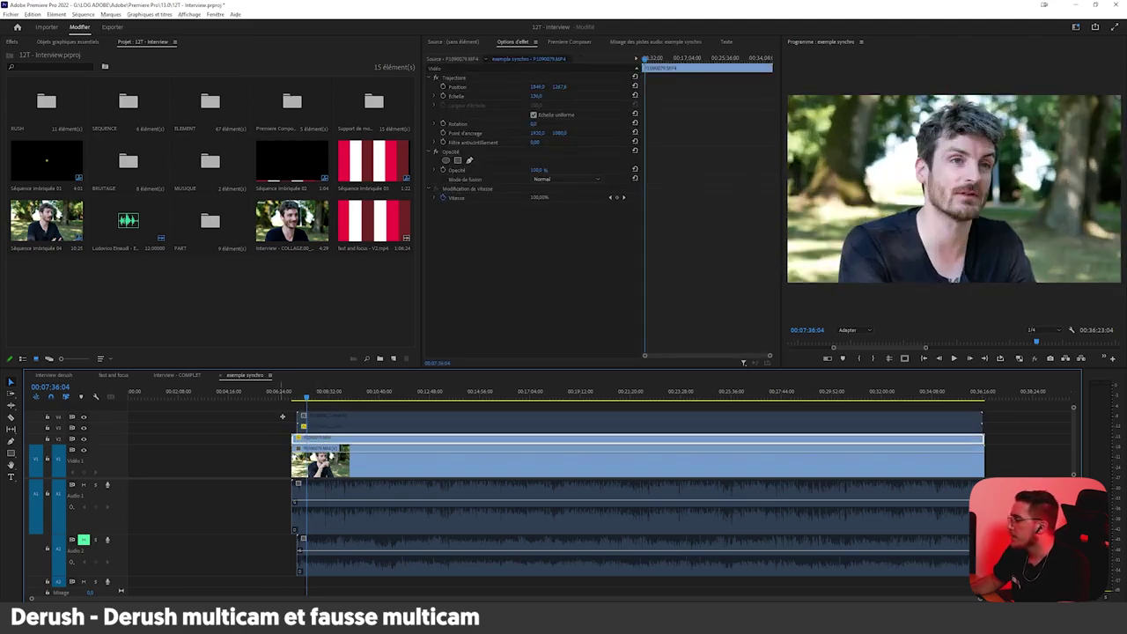
{"action": "left_click", "coordinate": [283, 415]}
{"action": "key", "text": "shift+e"}
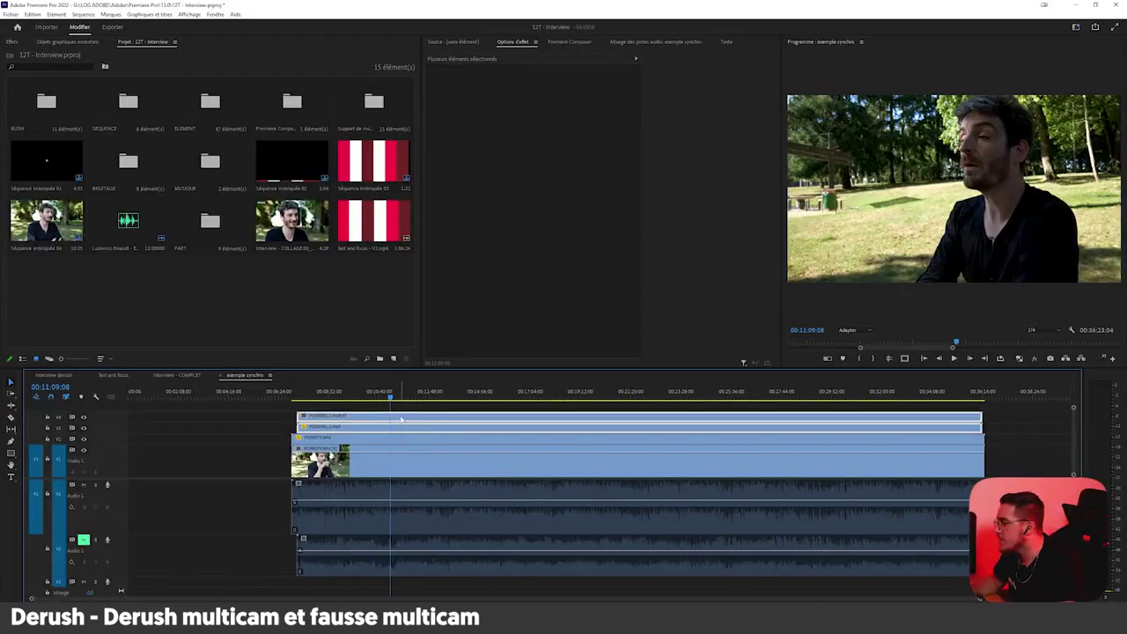
Split the stacked clips on V2, V3 and V4 at several points and delete the middle V4 segment to expose the framing below
{"action": "left_click", "coordinate": [398, 419]}
{"action": "left_click_drag", "start_coordinate": [398, 419], "coordinate": [486, 437]}
{"action": "left_click", "coordinate": [453, 426]}
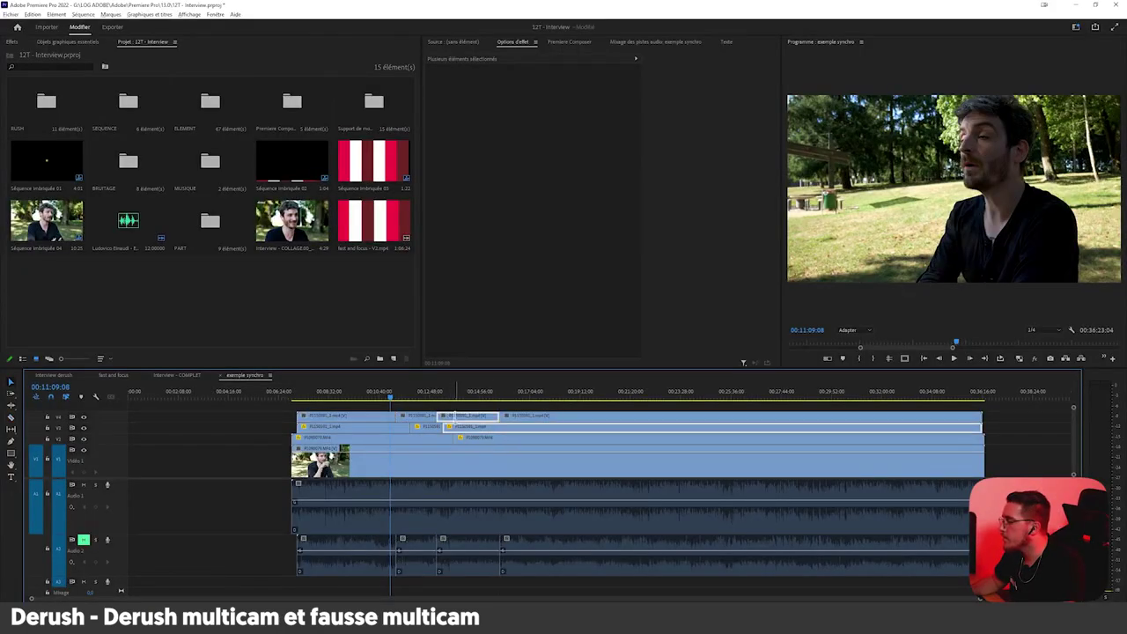
{"action": "left_click", "coordinate": [457, 416]}
{"action": "key", "text": "Delete"}
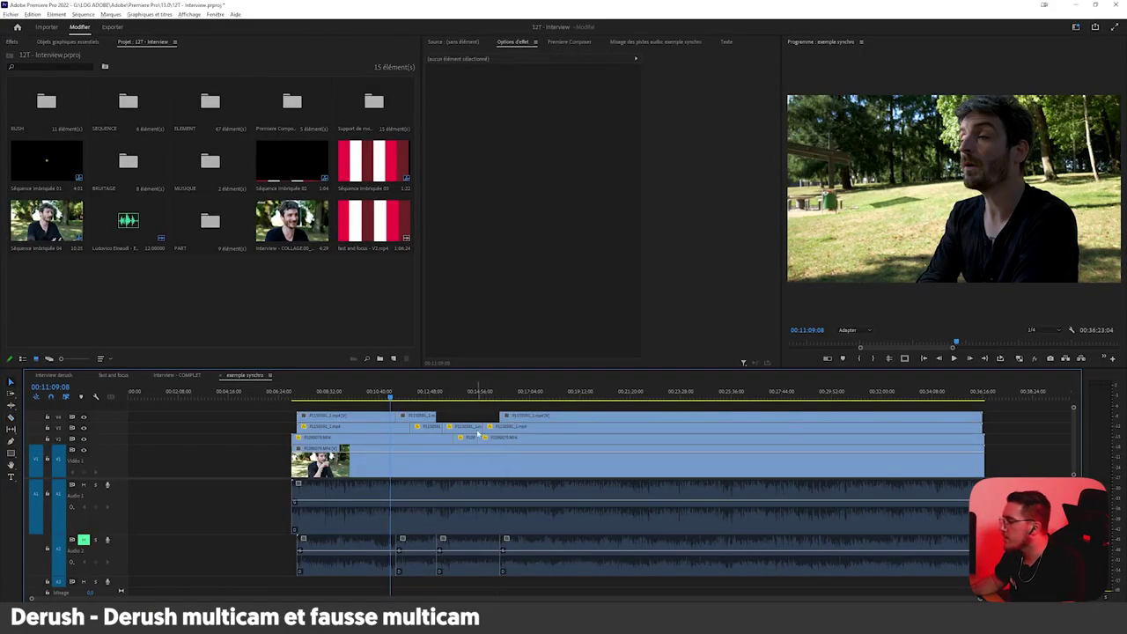
Delete the short V4 segment just after 00:11:09:08 and scrub to 00:16:13:02 to review the framings below
{"action": "left_click", "coordinate": [407, 420]}
{"action": "key", "text": "Delete"}
{"action": "left_click_drag", "start_coordinate": [393, 396], "coordinate": [511, 399]}
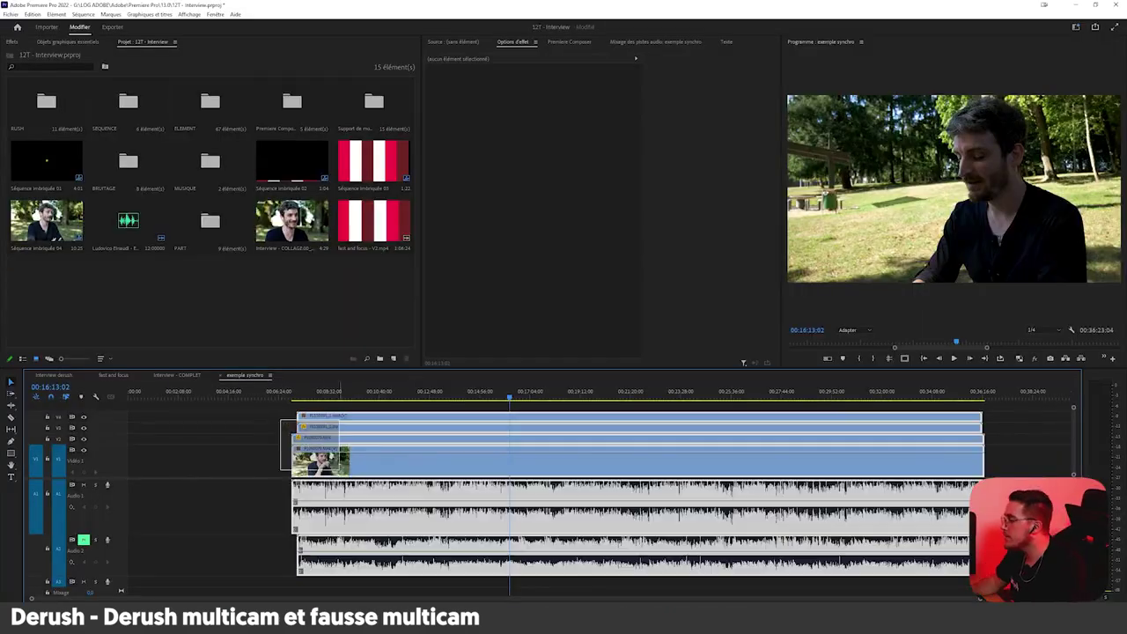
{"action": "left_click_drag", "start_coordinate": [346, 471], "coordinate": [345, 471]}
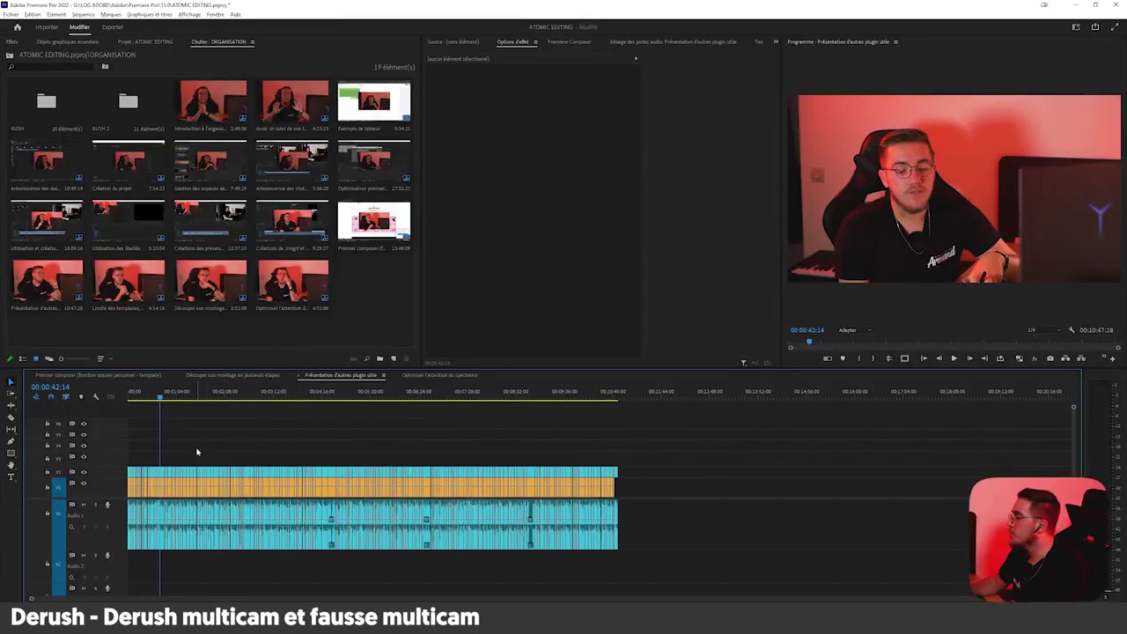
Examine how the V1 screen recordings and V2 camera clips are stacked in the ATOMIC EDITING plugin presentation sequence
{"action": "scroll", "coordinate": [196, 595], "scroll_direction": "up", "scroll_amount": 5}
{"action": "scroll", "coordinate": [599, 511], "scroll_direction": "up", "scroll_amount": 5}
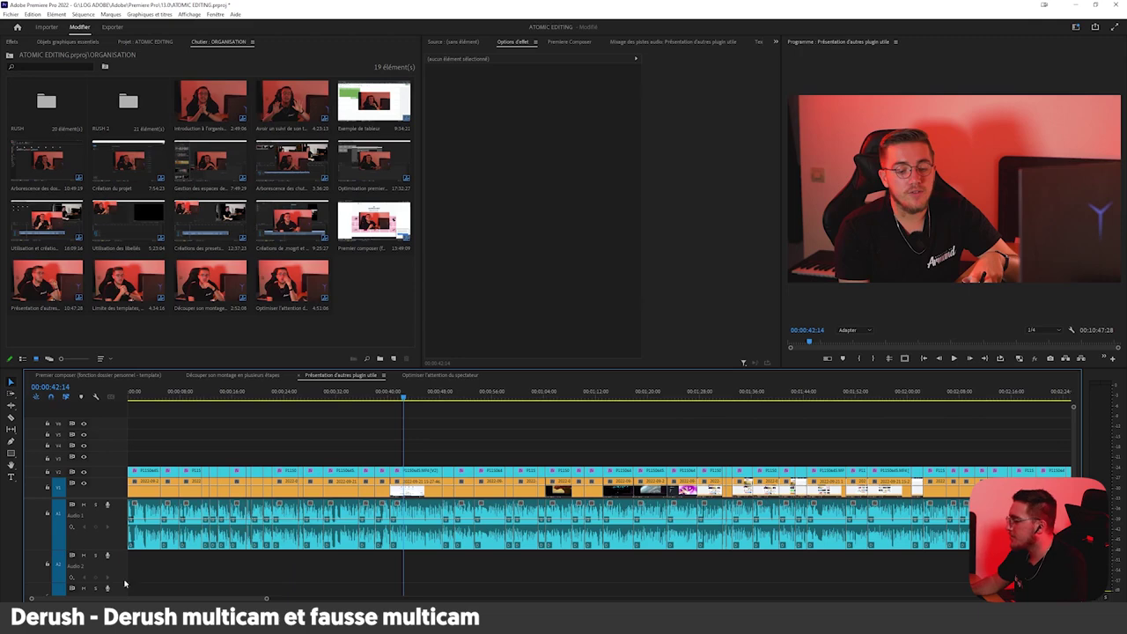
{"action": "scroll", "coordinate": [425, 468], "scroll_direction": "down", "scroll_amount": 5}
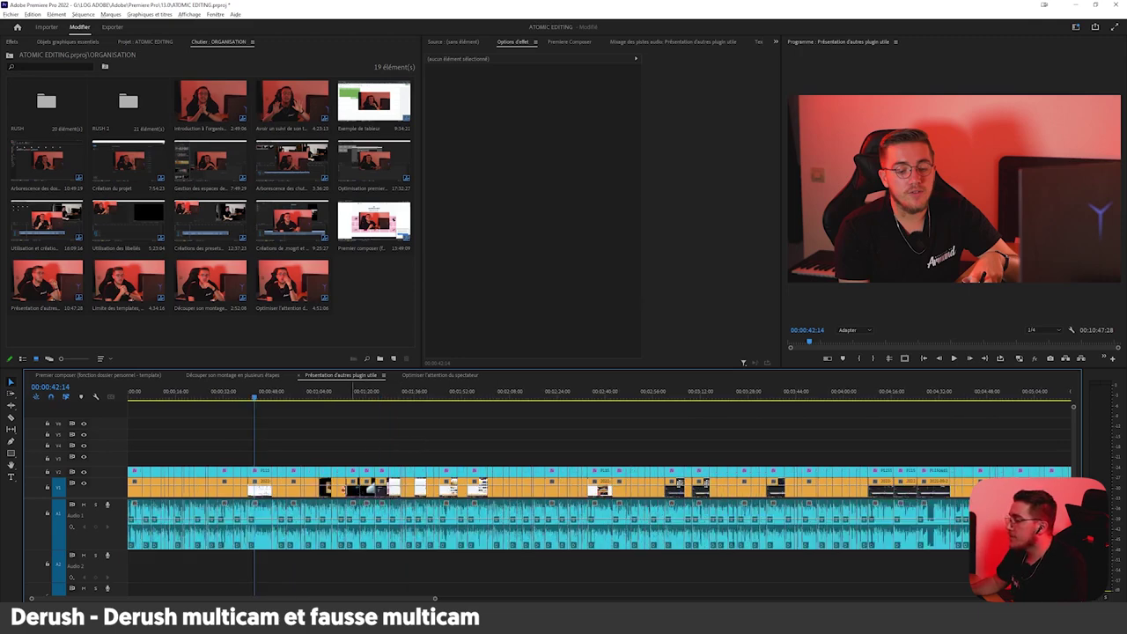
{"action": "left_click", "coordinate": [343, 493]}
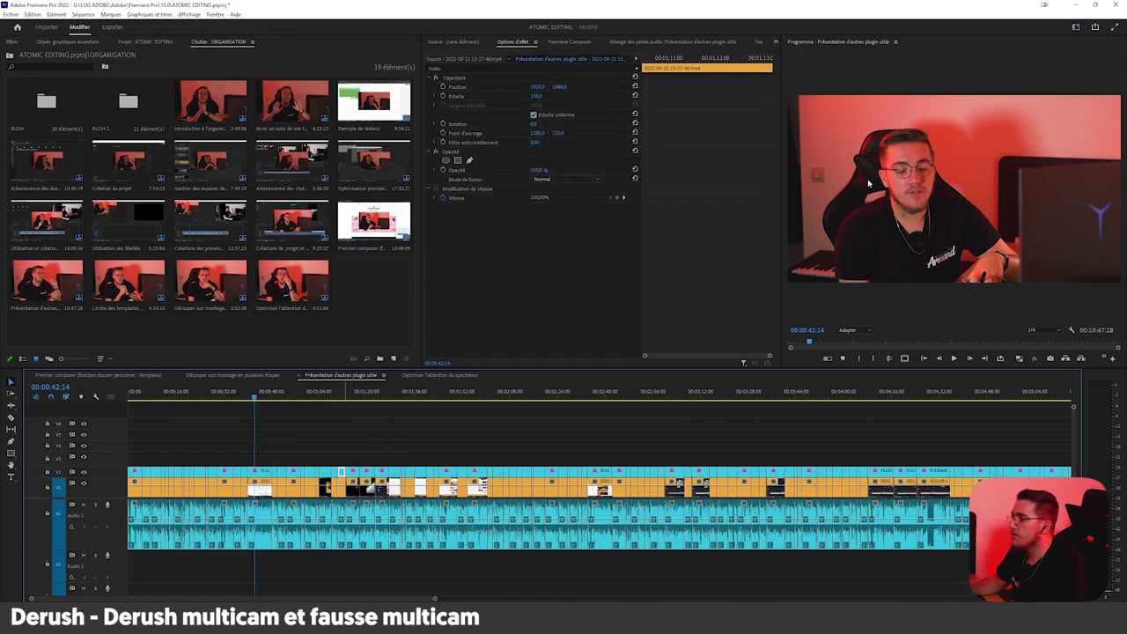
{"action": "scroll", "coordinate": [210, 481], "scroll_direction": "up", "scroll_amount": 4}
{"action": "left_click", "coordinate": [323, 473]}
{"action": "left_click_drag", "start_coordinate": [325, 464], "coordinate": [323, 484]}
{"action": "left_click", "coordinate": [337, 448]}
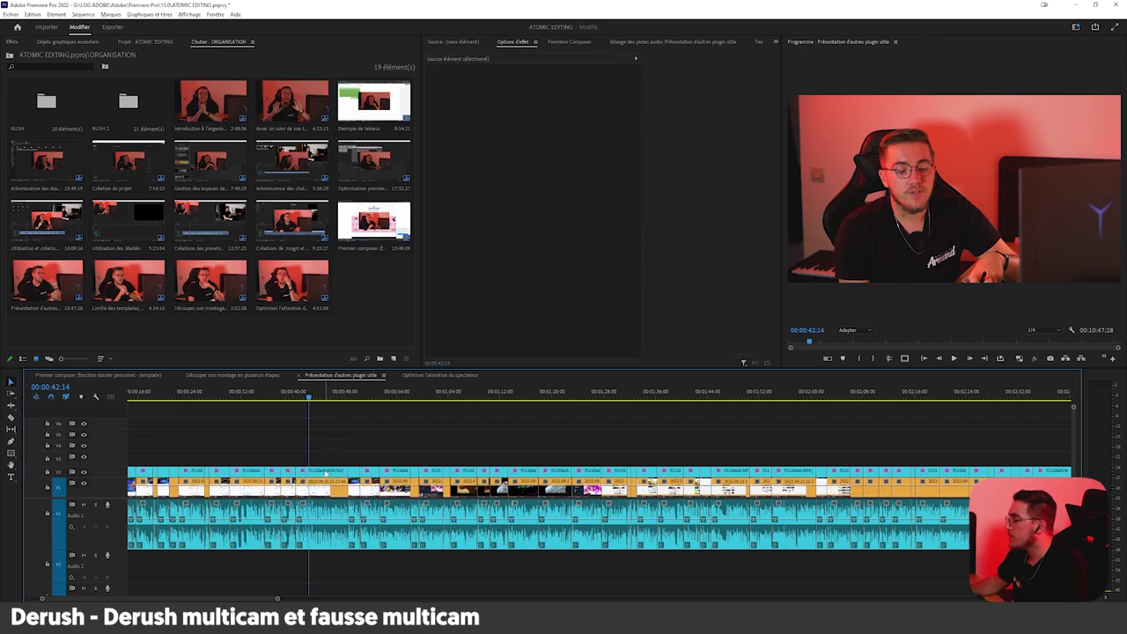
{"action": "left_click", "coordinate": [327, 474]}
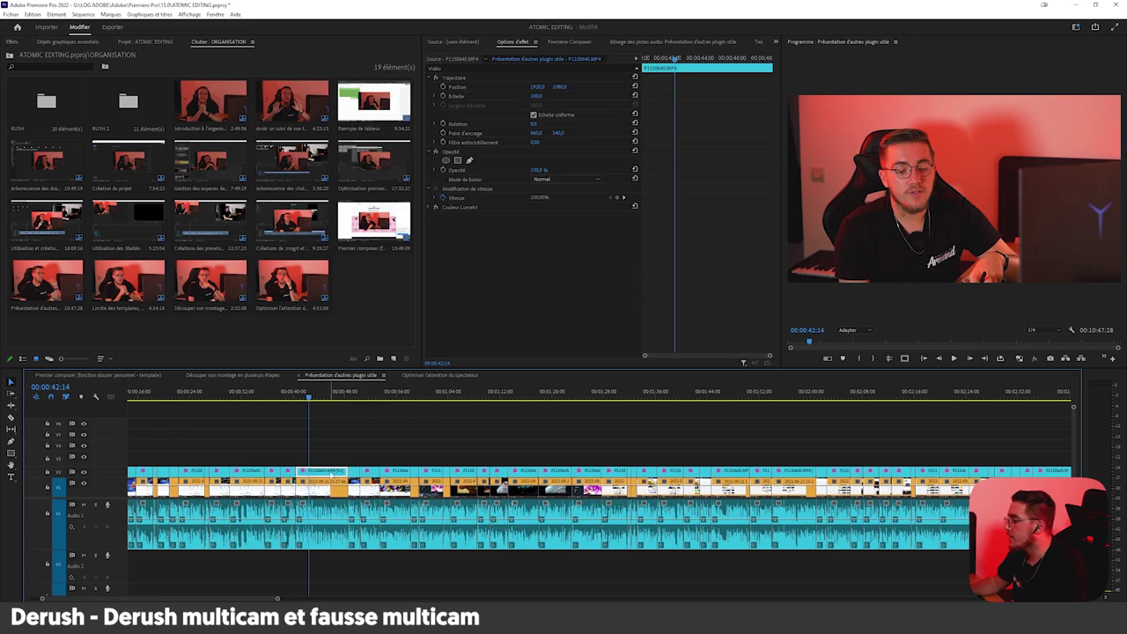
Duplicate all the V1 and V2 clips onto V3 and V4 to stack a second version of the edit
{"action": "key", "text": "backslash"}
{"action": "key", "text": "ctrl+a"}
{"action": "left_click_drag", "start_coordinate": [170, 476], "coordinate": [170, 448]}
{"action": "left_click_drag", "start_coordinate": [637, 480], "coordinate": [162, 489]}
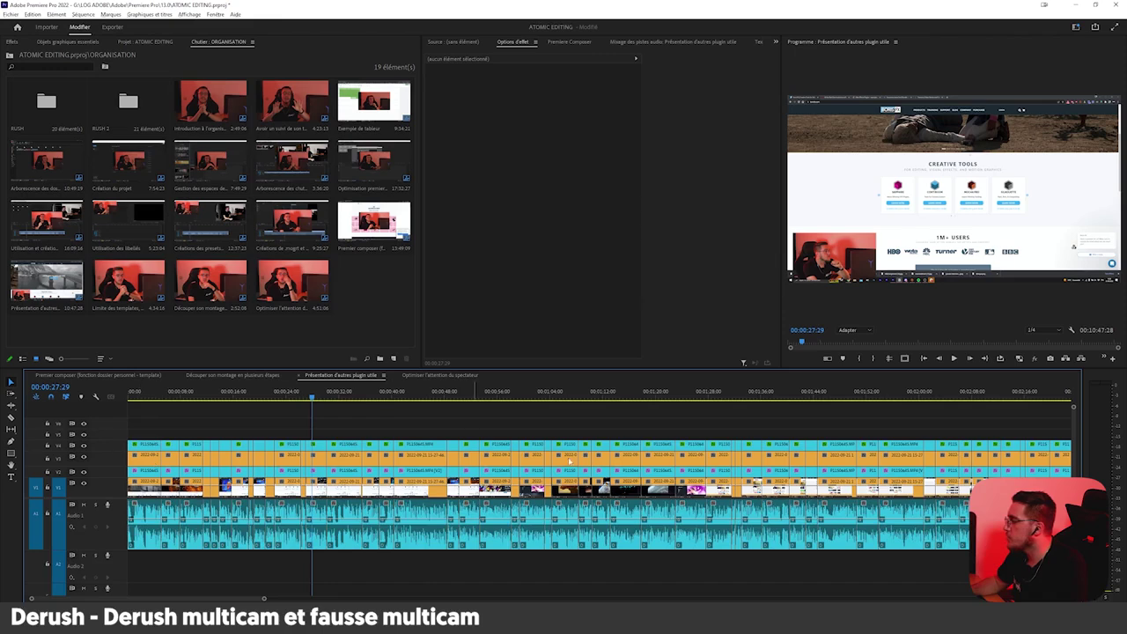
Nest all the duplicated V3 and V4 clips into one sequence, accepting the suggested name
{"action": "scroll", "coordinate": [474, 435], "scroll_direction": "down", "scroll_amount": 6}
{"action": "left_click_drag", "start_coordinate": [777, 432], "coordinate": [124, 456]}
{"action": "right_click", "coordinate": [163, 460]}
{"action": "left_click", "coordinate": [250, 248]}
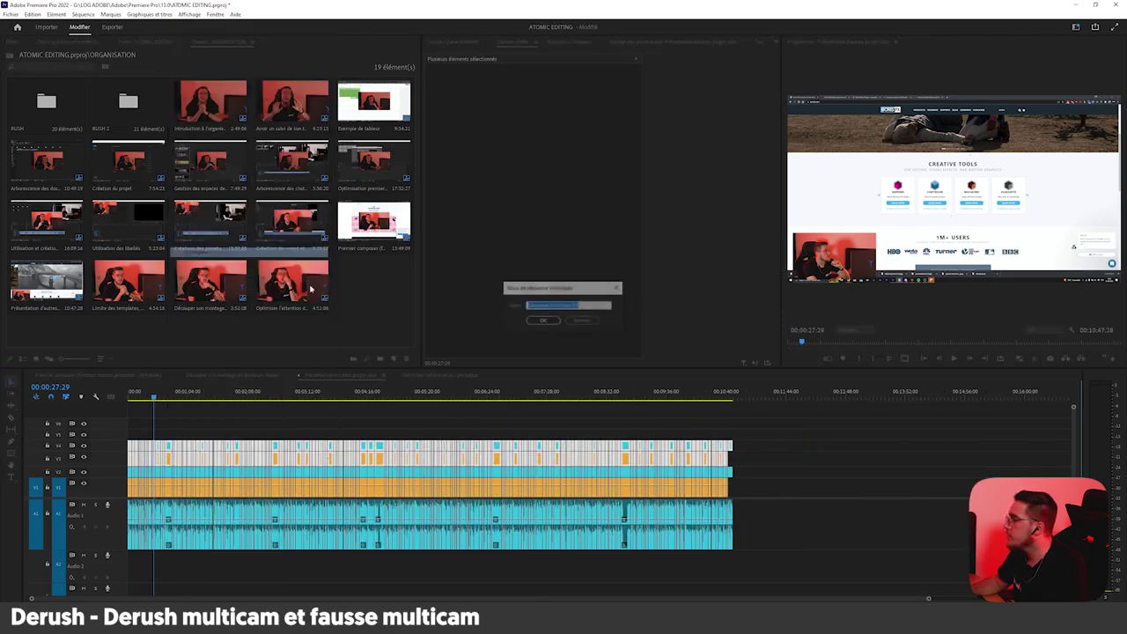
{"action": "left_click", "coordinate": [539, 322]}
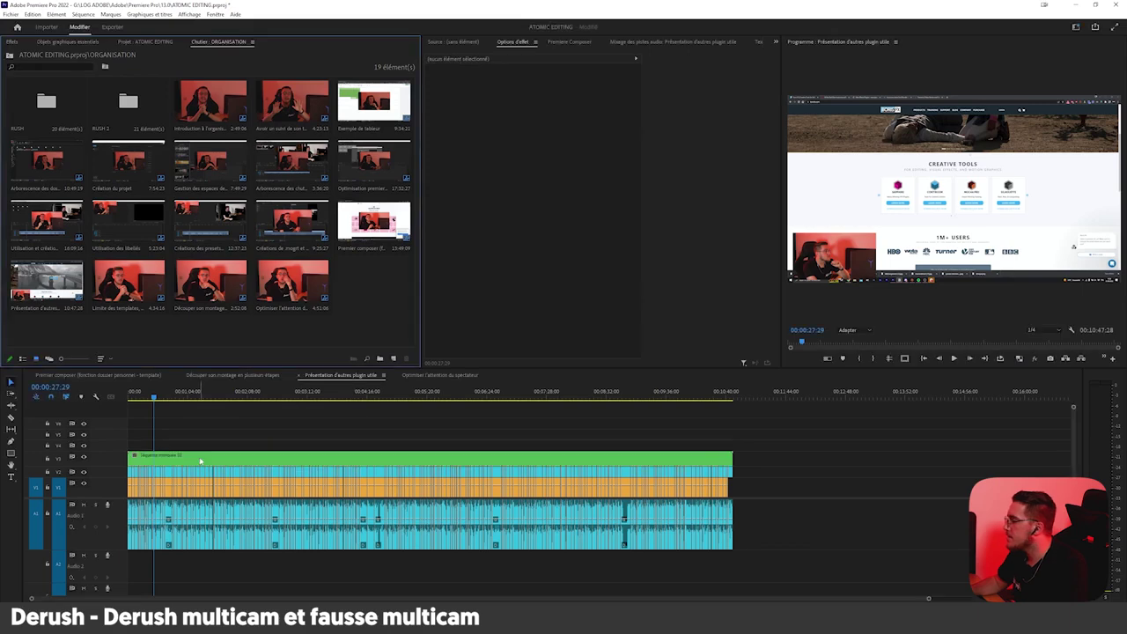
Disable the nested sequence on V3 and shrink the V2 camera clip at 00:00:27:29 to a centred inset, under half the frame's width
{"action": "scroll", "coordinate": [154, 453], "scroll_direction": "up", "scroll_amount": 10}
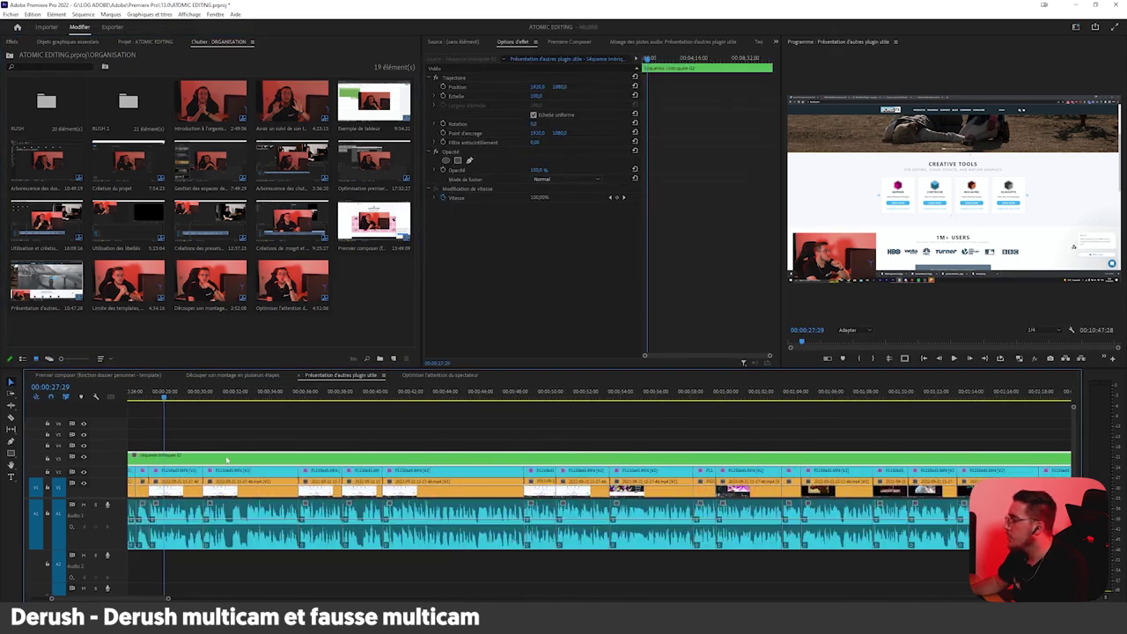
{"action": "key", "text": "shift+e"}
{"action": "left_click", "coordinate": [177, 471]}
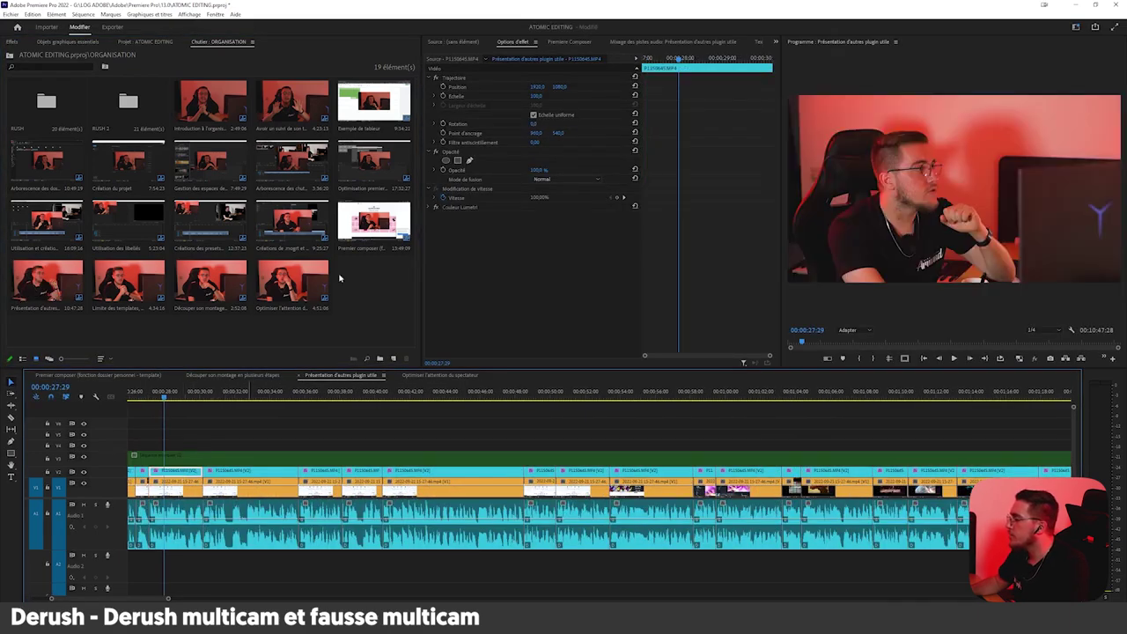
{"action": "left_click", "coordinate": [485, 78]}
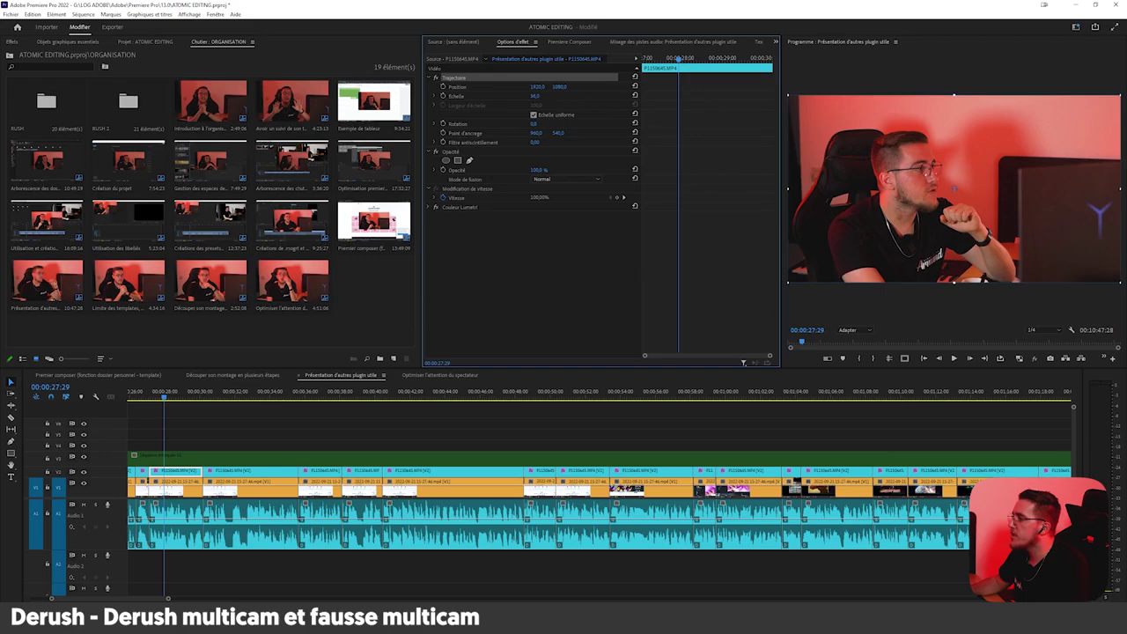
{"action": "type", "text": "40"}
{"action": "key", "text": "Return"}
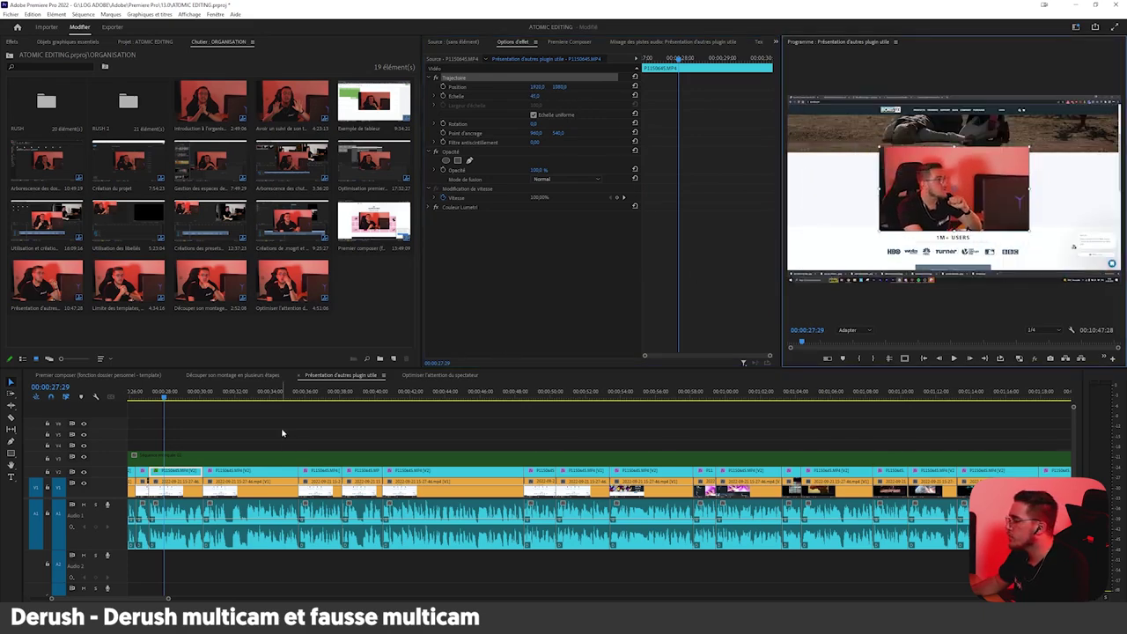
Re-enable the nested V3 sequence, toggle it and the V2 camera clip to compare framings, and move to about 00:00:34
{"action": "left_click", "coordinate": [185, 457]}
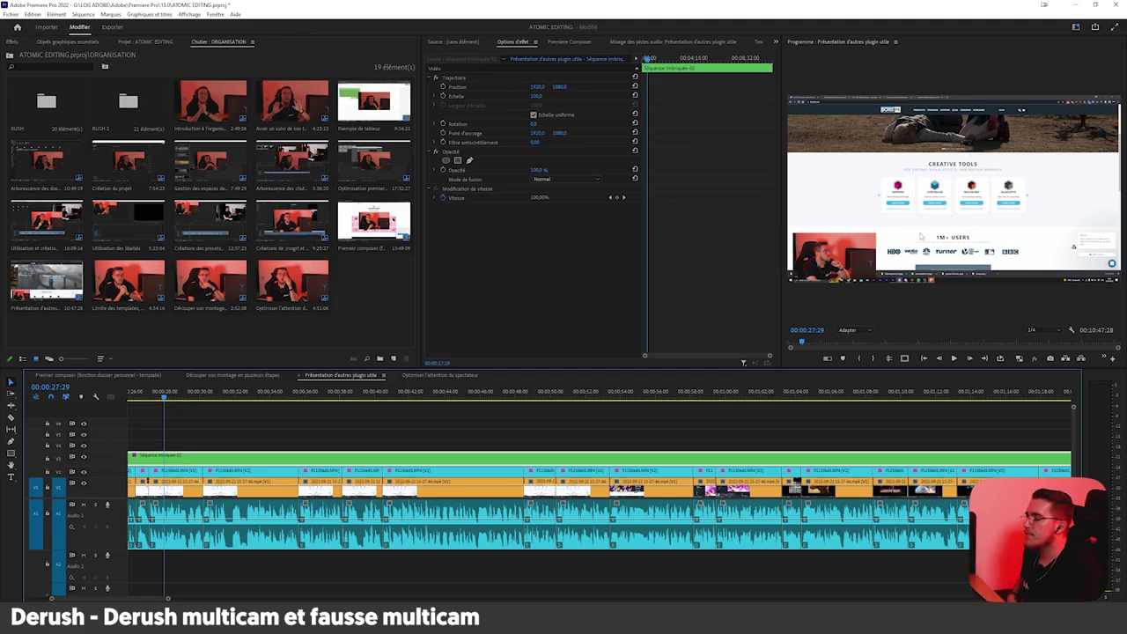
{"action": "left_click", "coordinate": [174, 473]}
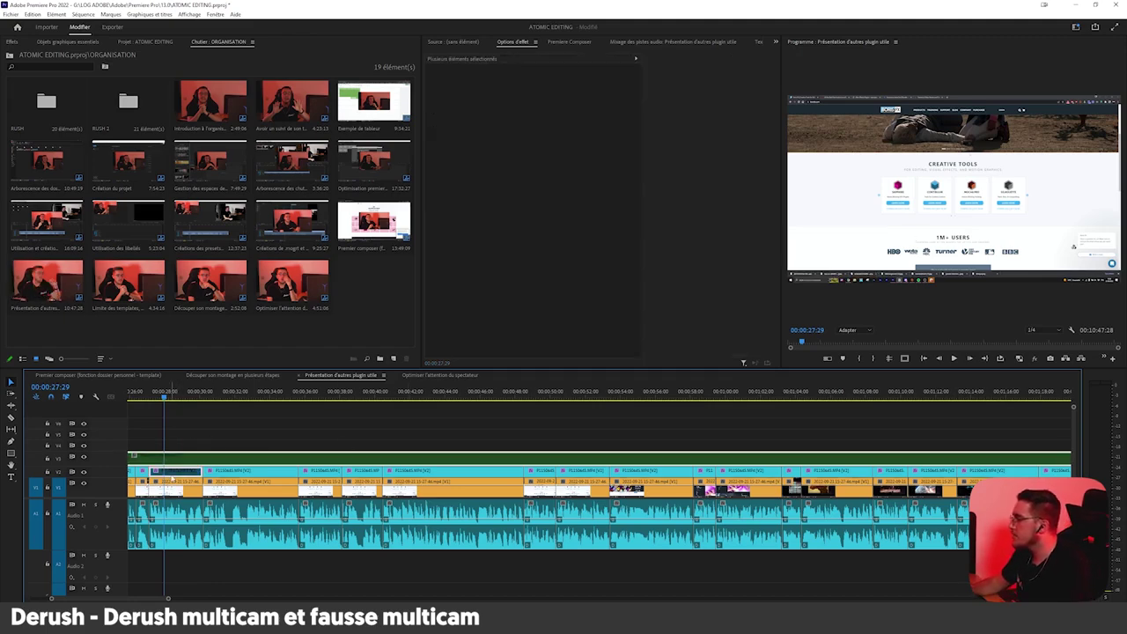
{"action": "left_click", "coordinate": [287, 395]}
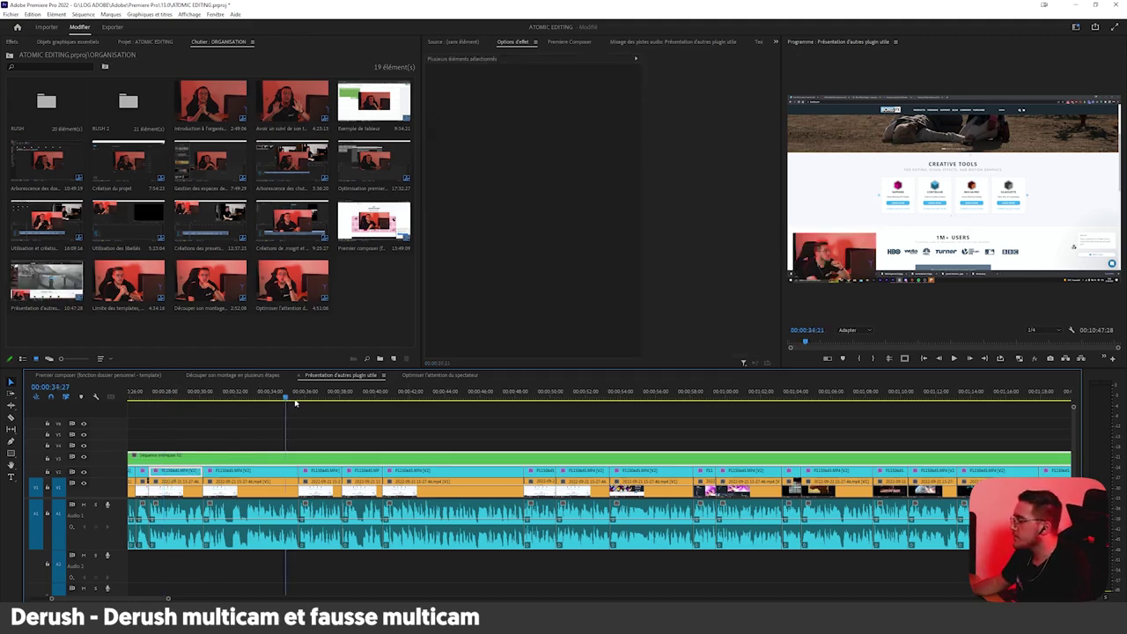